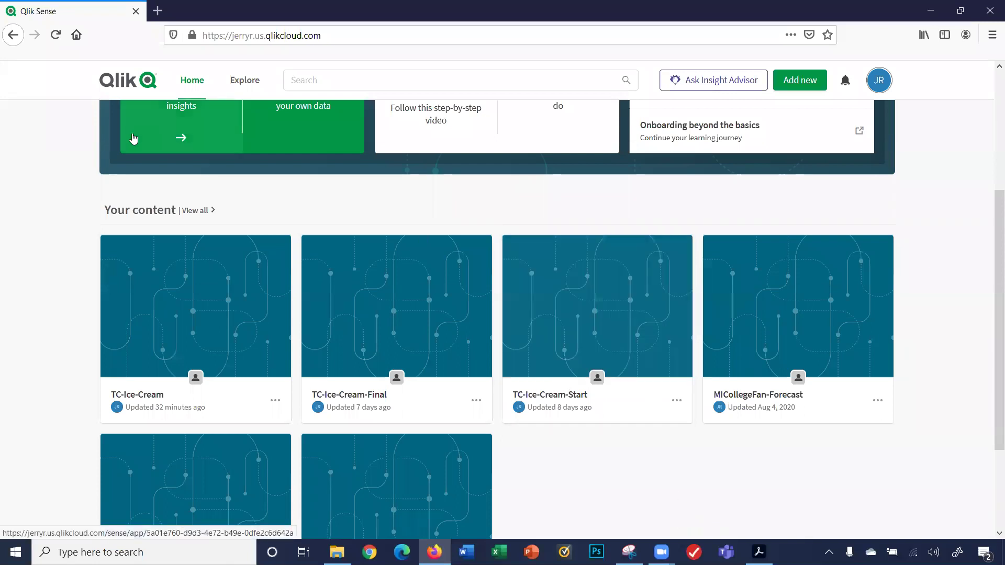
Open the TC-Ice-Cream app from the hub to view its three personal sheets.
mouse_move(179, 311)
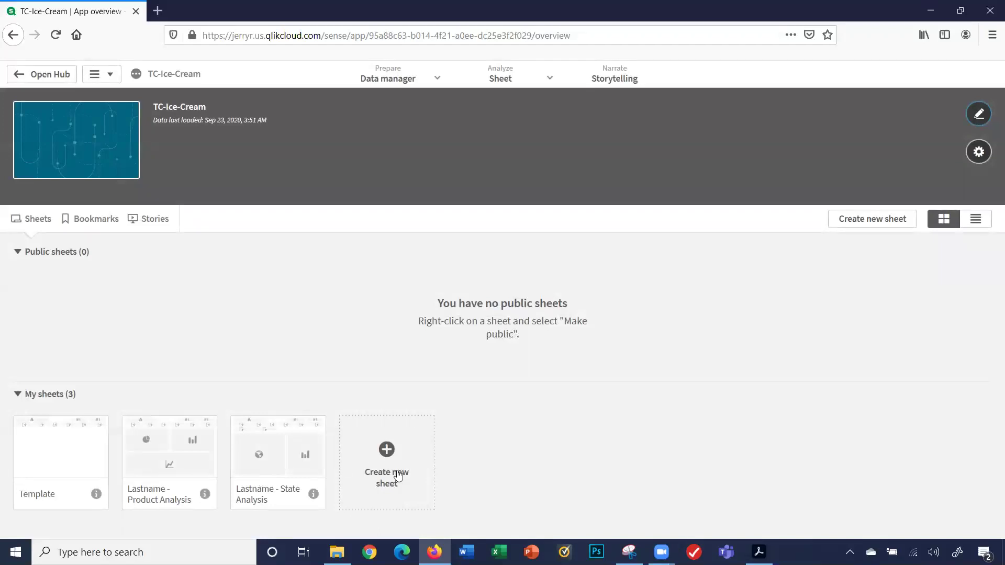
Duplicate the Template sheet, rename the copy 'Lastname - Raw Data', and open it.
right_click(61, 458)
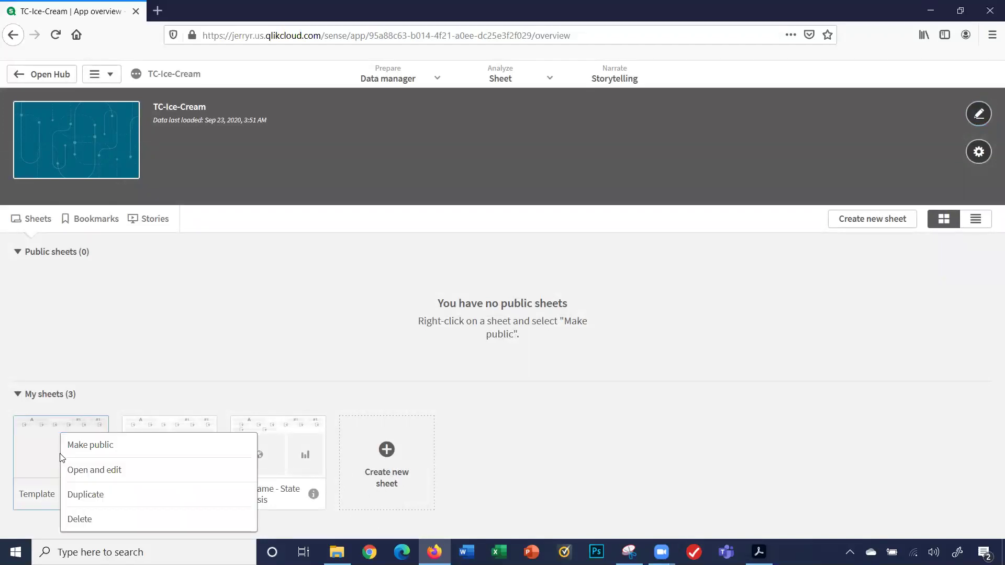
click(76, 495)
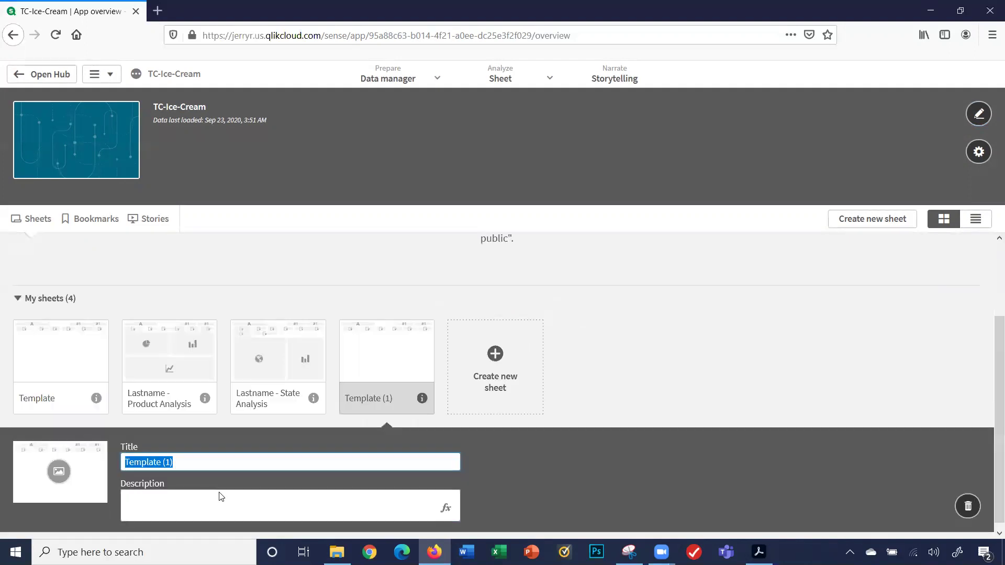
text(Raw Da)
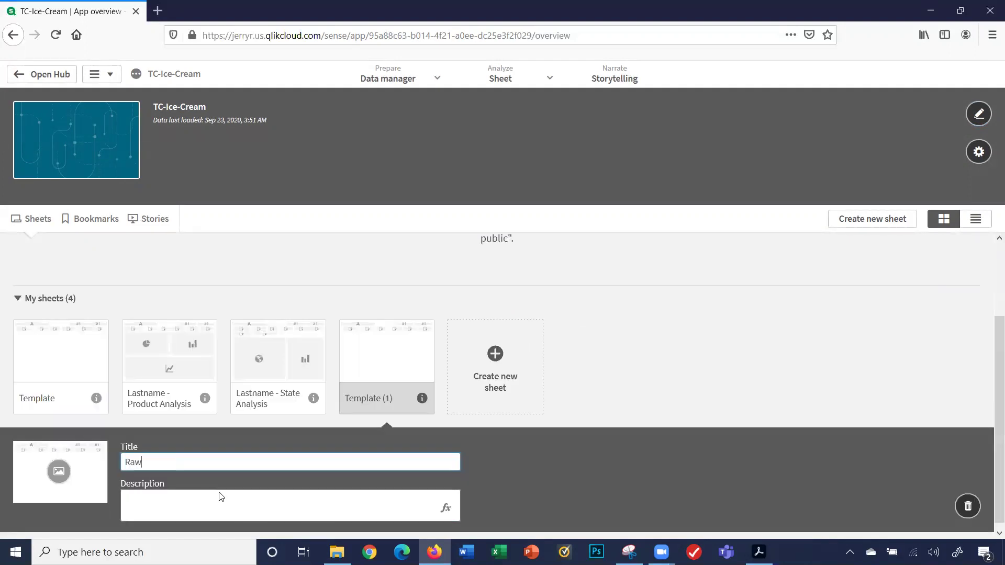
key(BackSpace)
key(BackSpace)
key(BackSpace)
key(BackSpace)
key(BackSpace)
key(BackSpace)
text(Lastname - Raw Data)
key(Return)
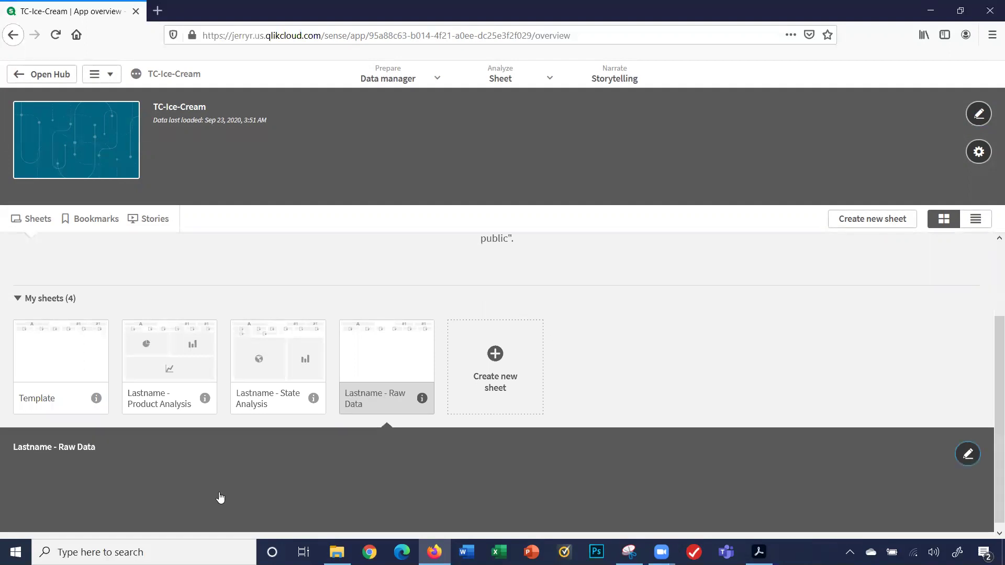
click(371, 368)
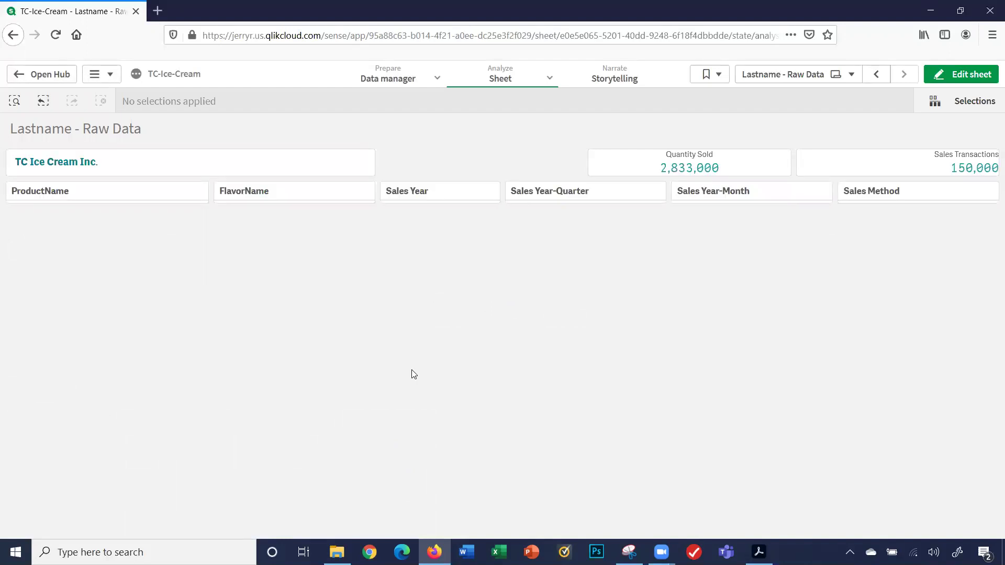
Switch to the project PDF's Raw Data Sheet requirements page in Acrobat.
click(759, 552)
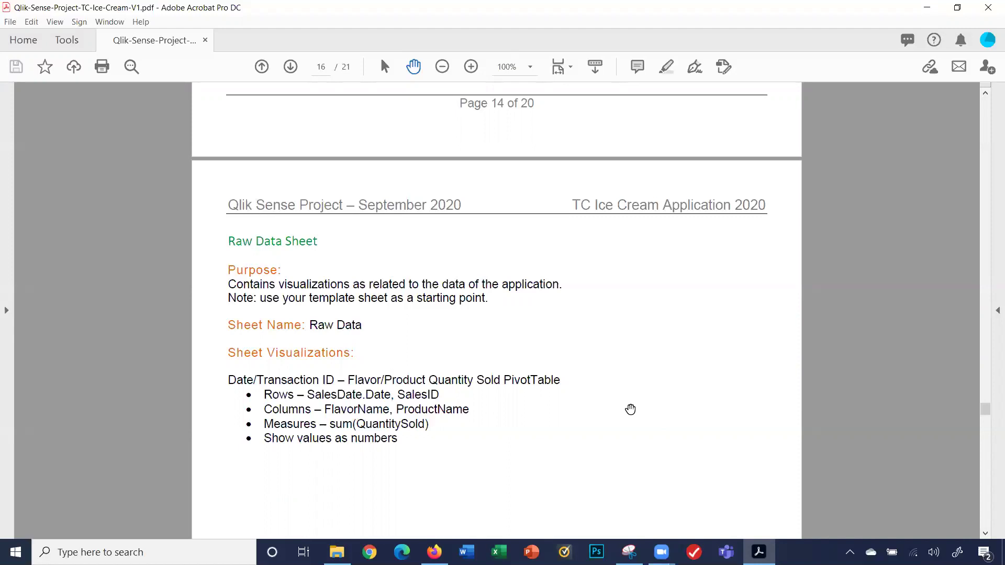
In edit mode, drag a pivot table onto the sheet and enlarge it to fill the space.
click(434, 552)
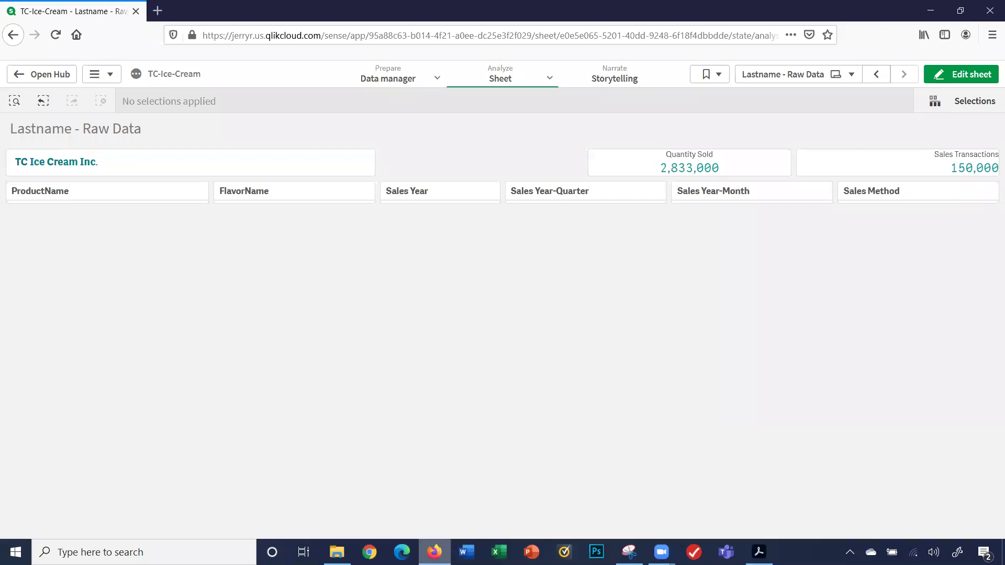
click(954, 76)
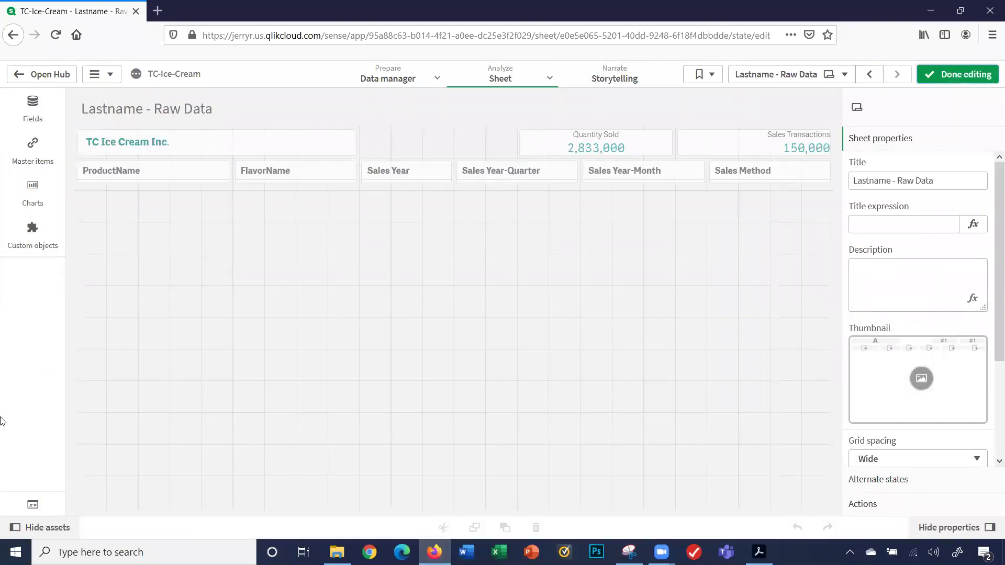
click(25, 202)
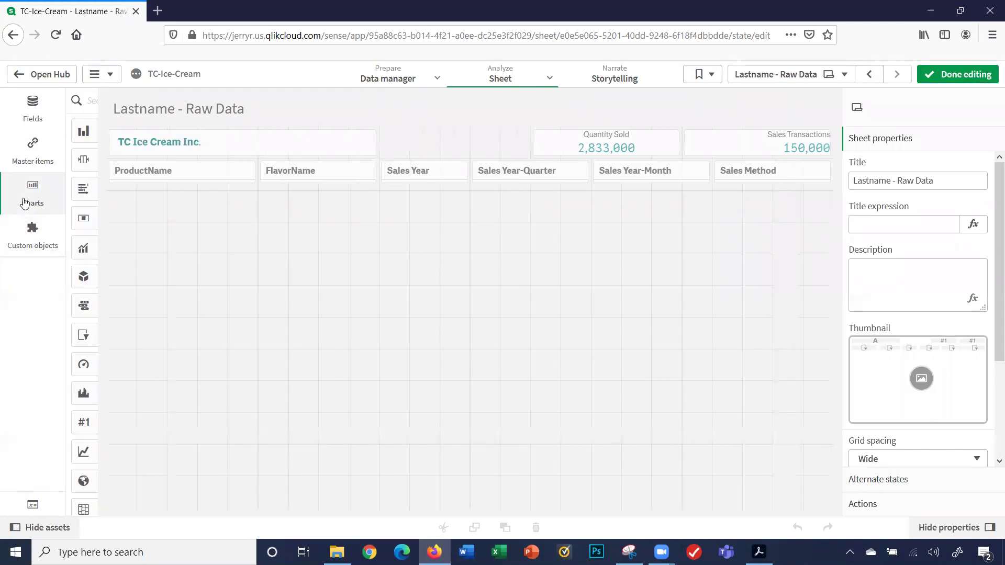
scroll(92, 361, down, 5)
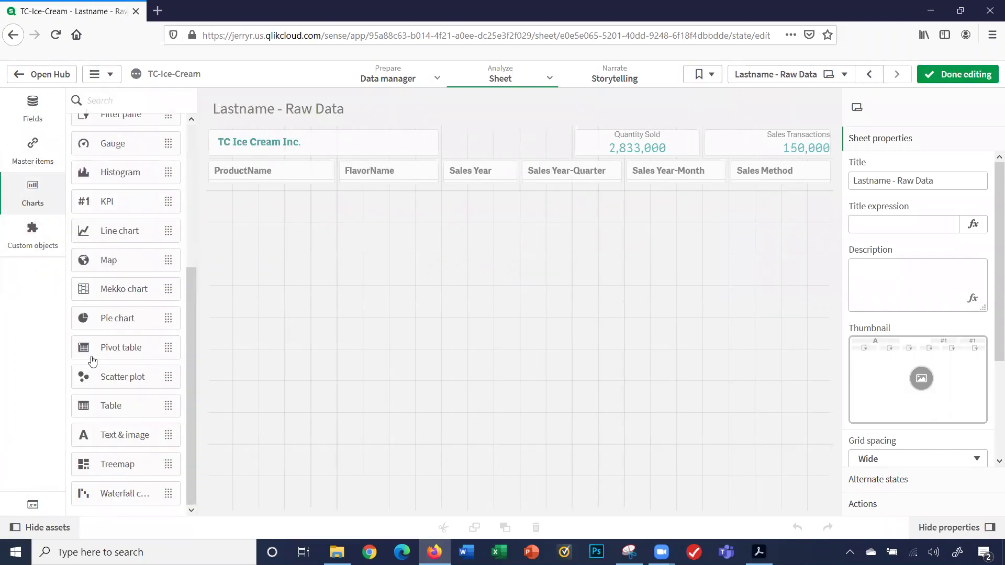
drag(93, 355, 222, 291)
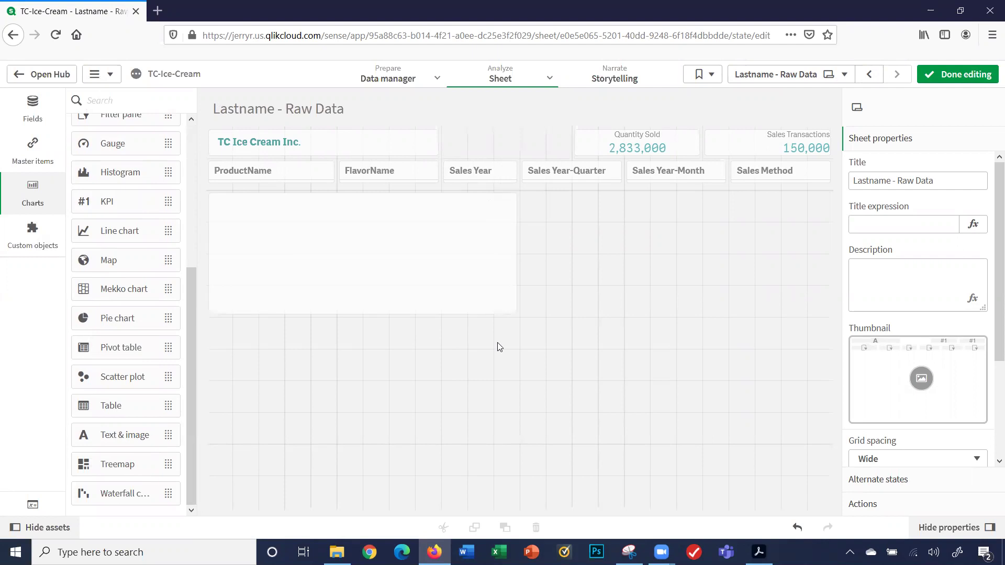
drag(516, 315, 821, 516)
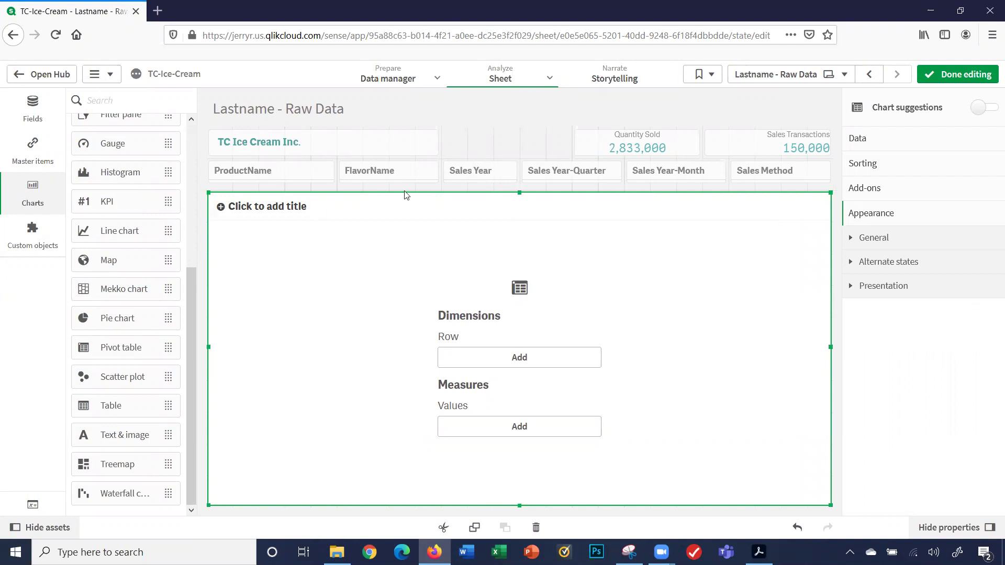
Title the pivot table 'Raw Data'.
click(303, 211)
text(Raw Data)
key(Return)
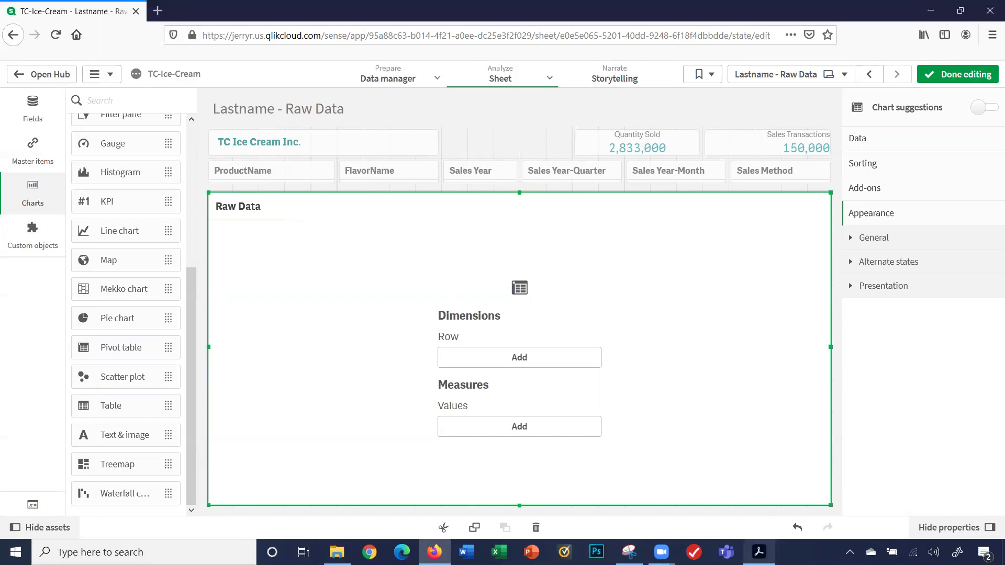
After checking the PDF, add SalesDate.Date as the first row dimension.
click(759, 552)
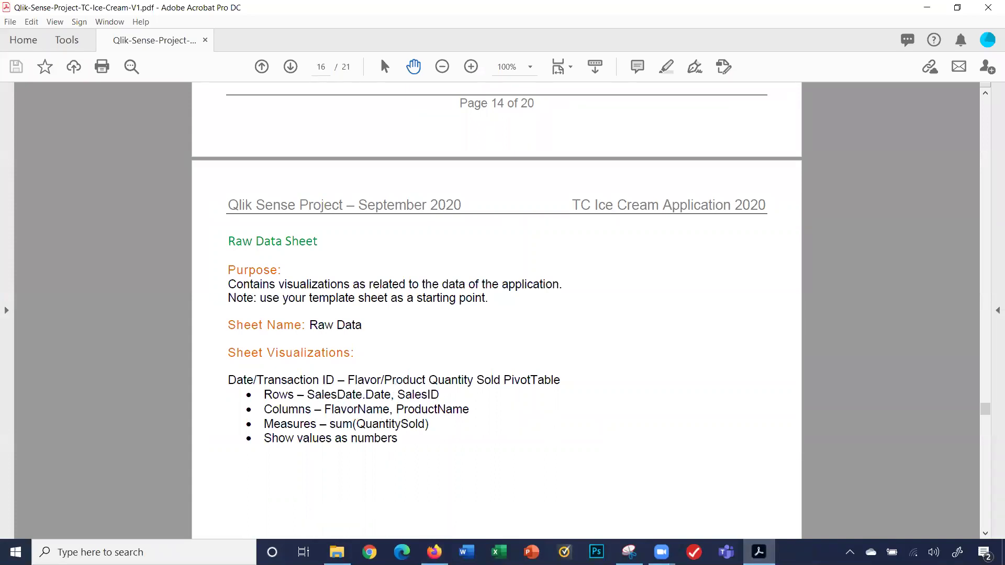
key(alt+Tab)
click(552, 362)
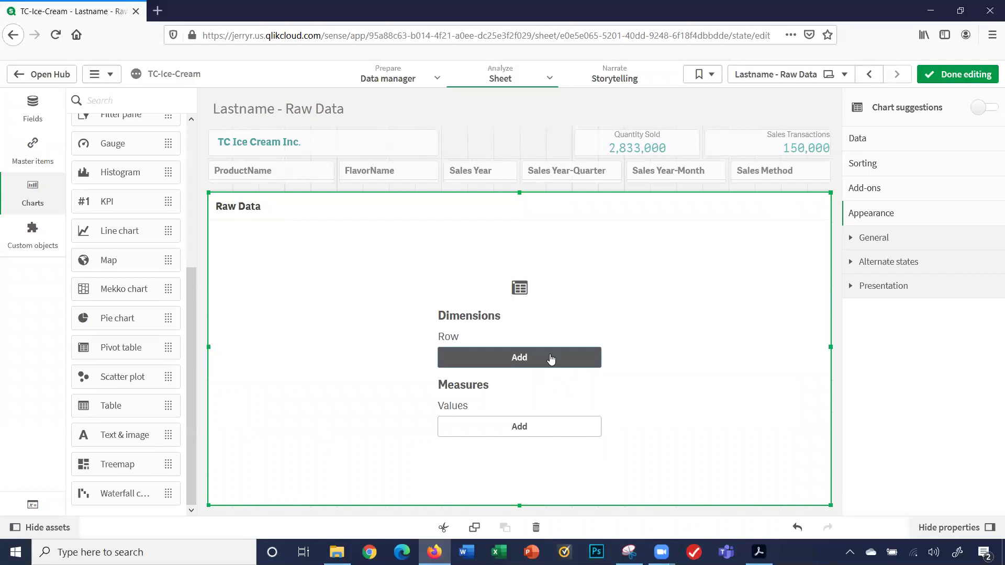
click(633, 277)
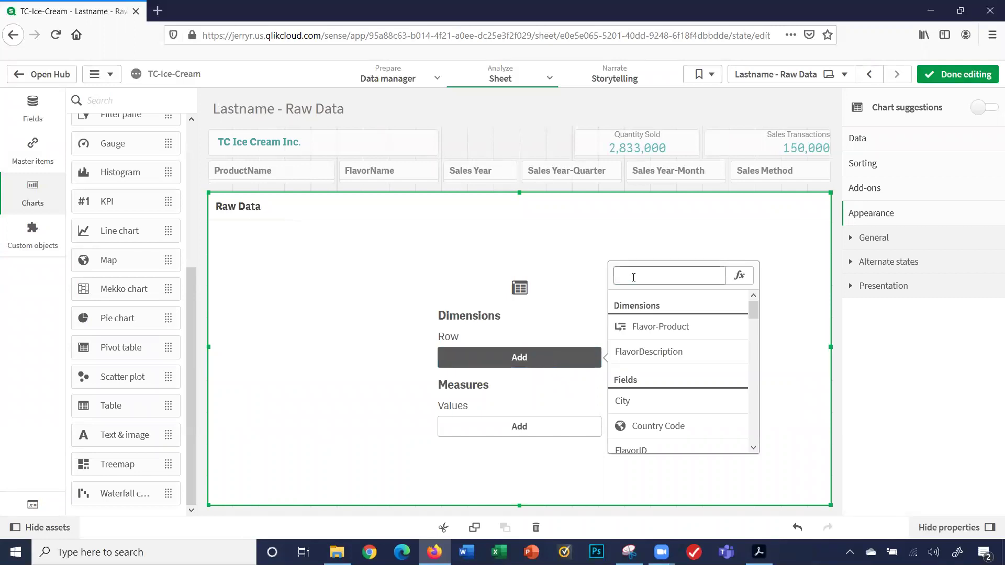
text(d)
key(BackSpace)
text(sa)
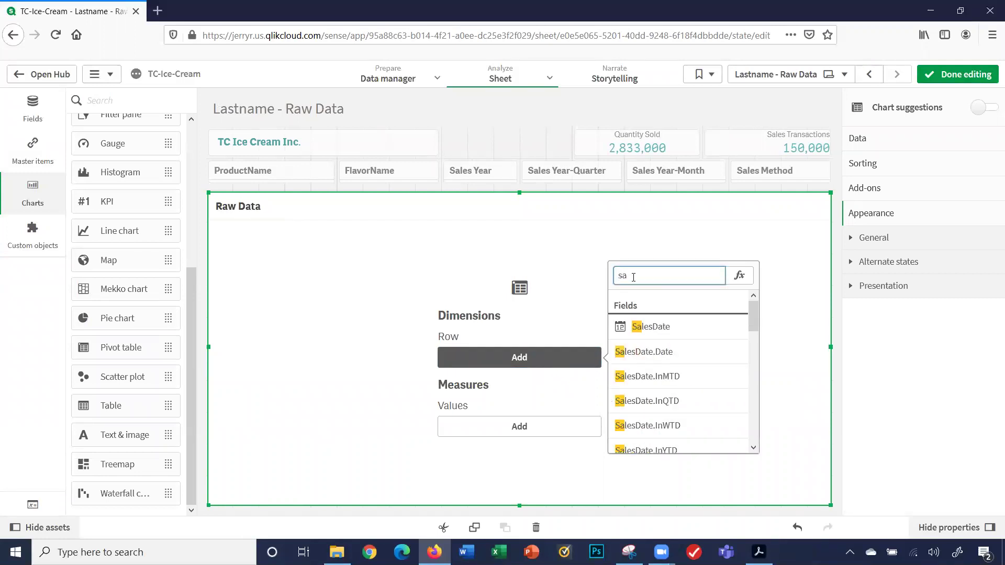
click(667, 352)
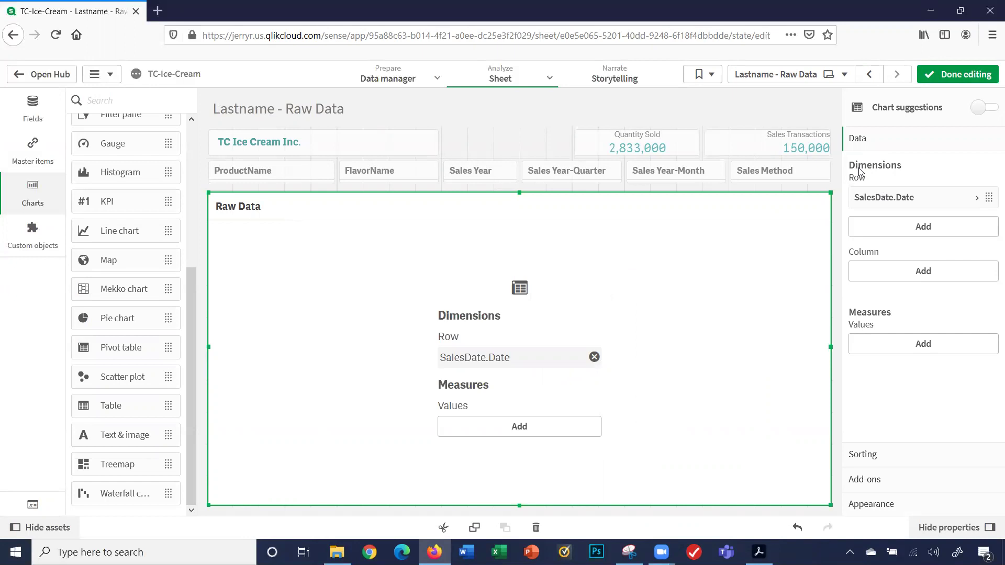
Add SalesID as the second row dimension.
click(908, 232)
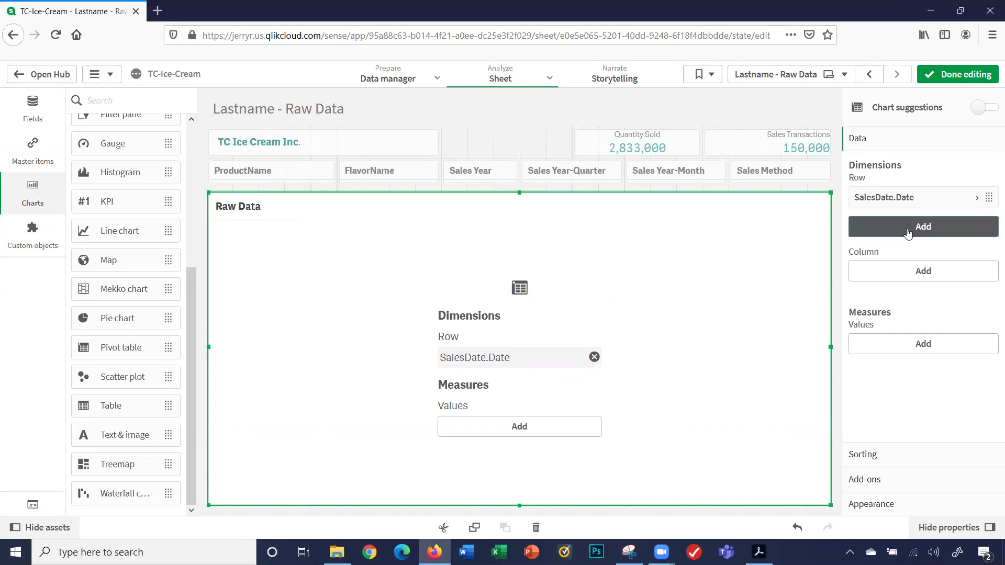
text(sa)
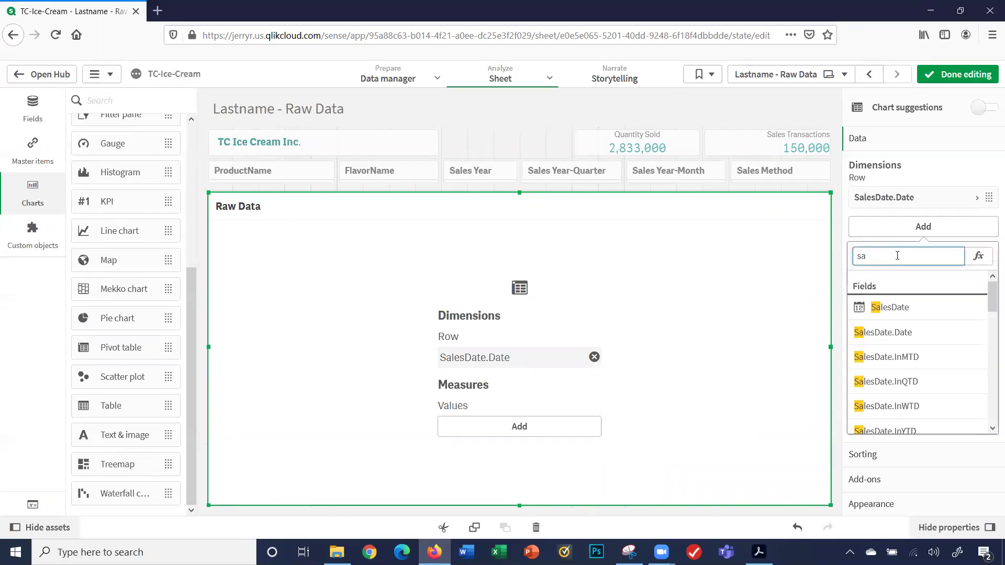
text(les)
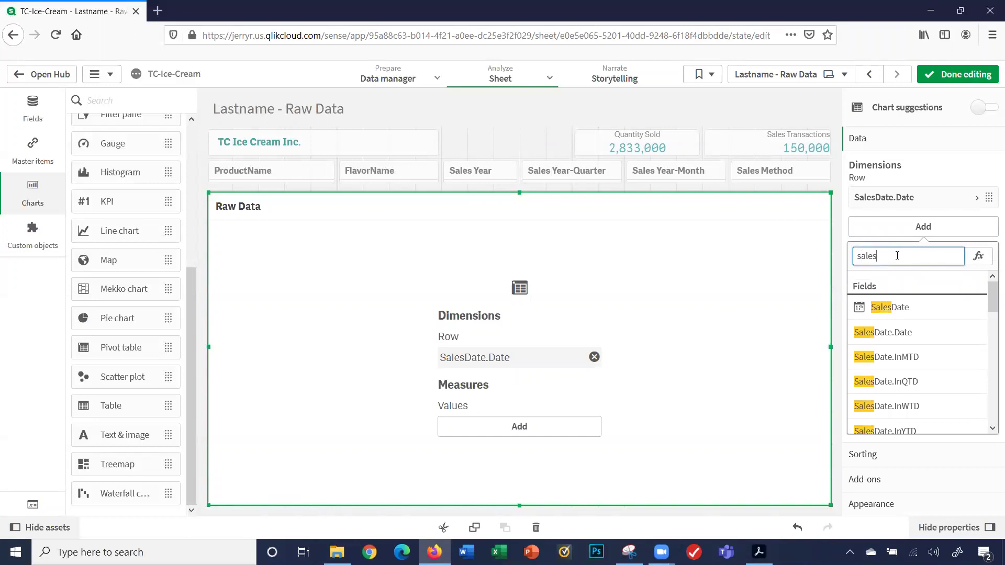
text(id)
click(895, 308)
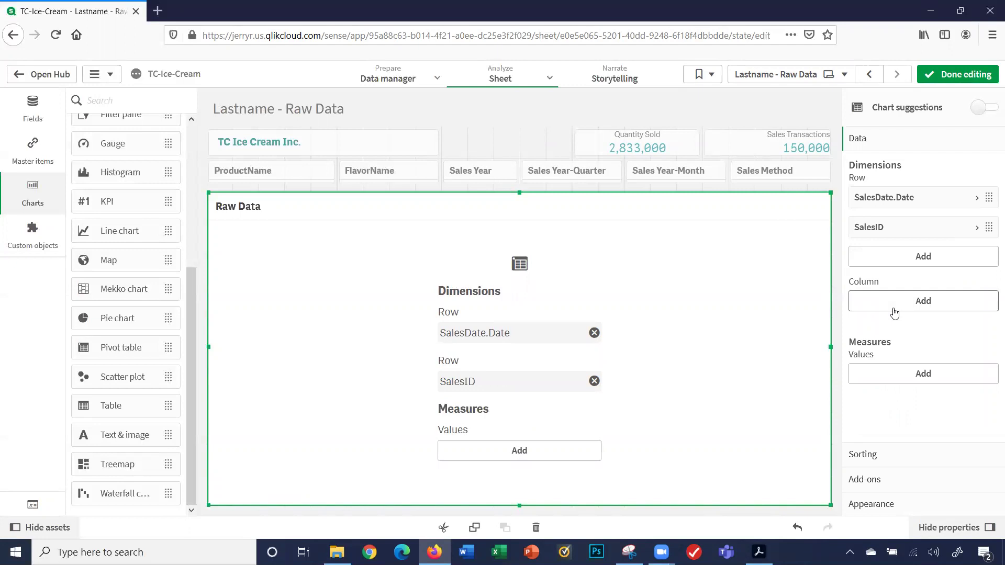
After checking the PDF, add Sum(QuantitySold) as the pivot table's measure.
click(759, 552)
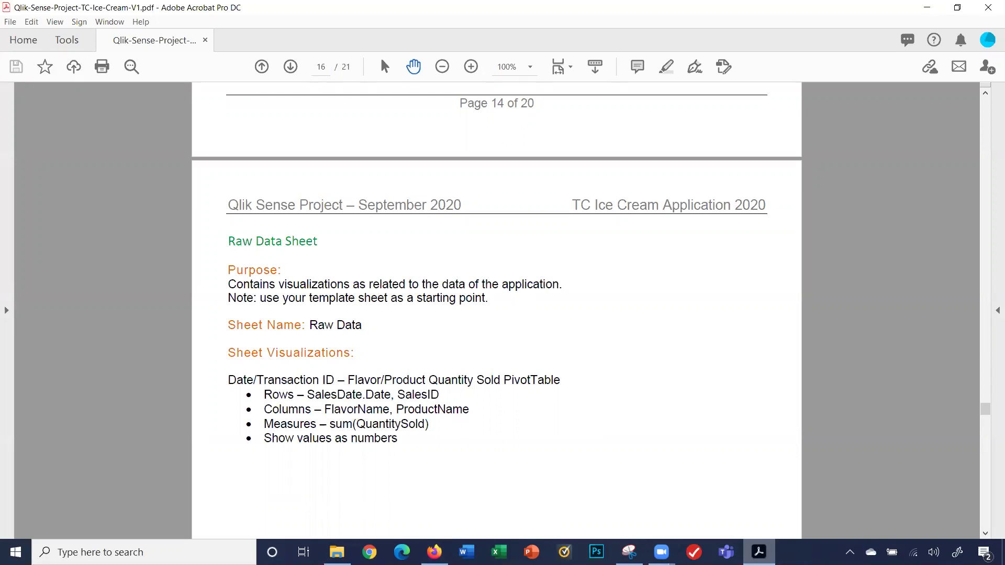
key(alt+Tab)
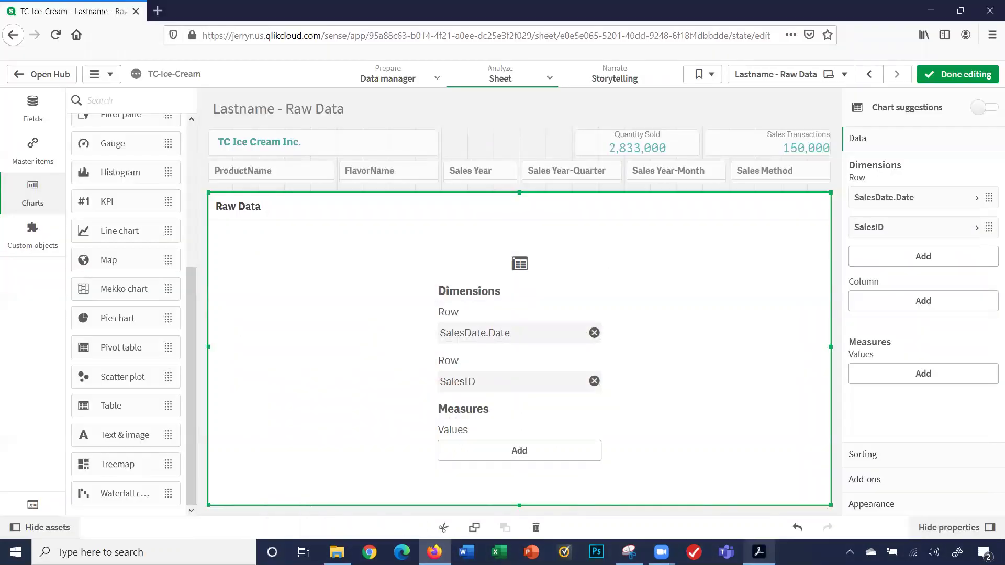
click(590, 453)
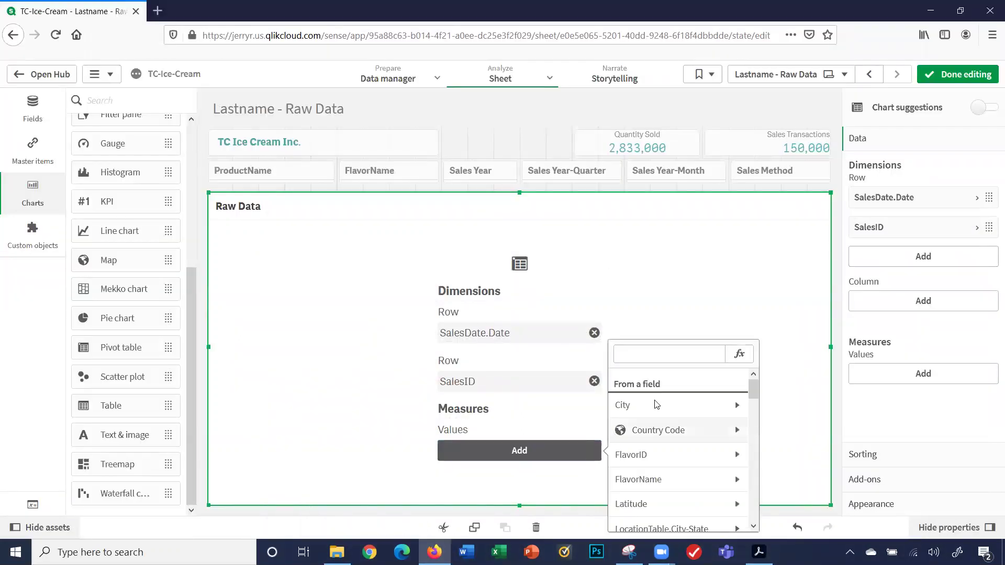
text(quan)
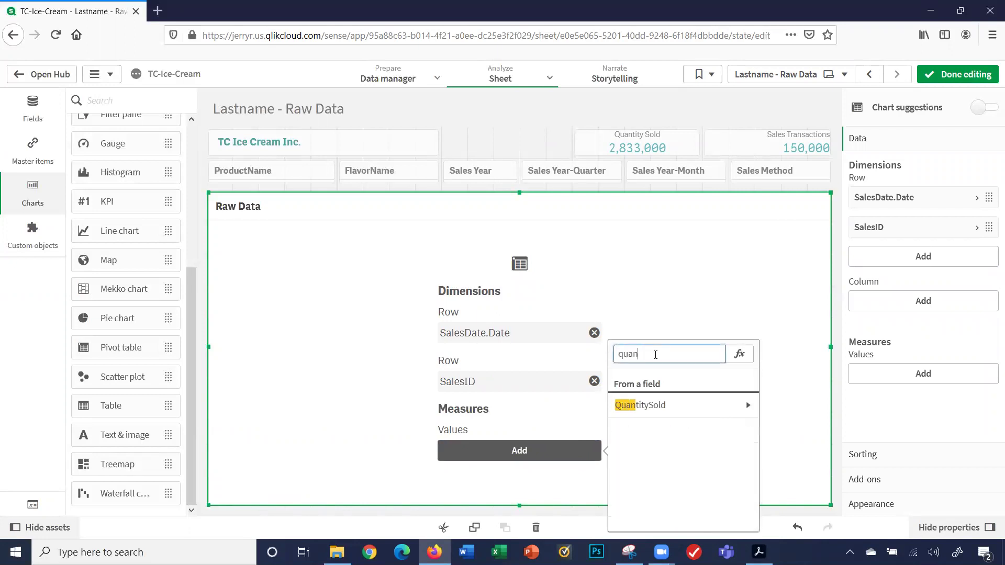
click(683, 412)
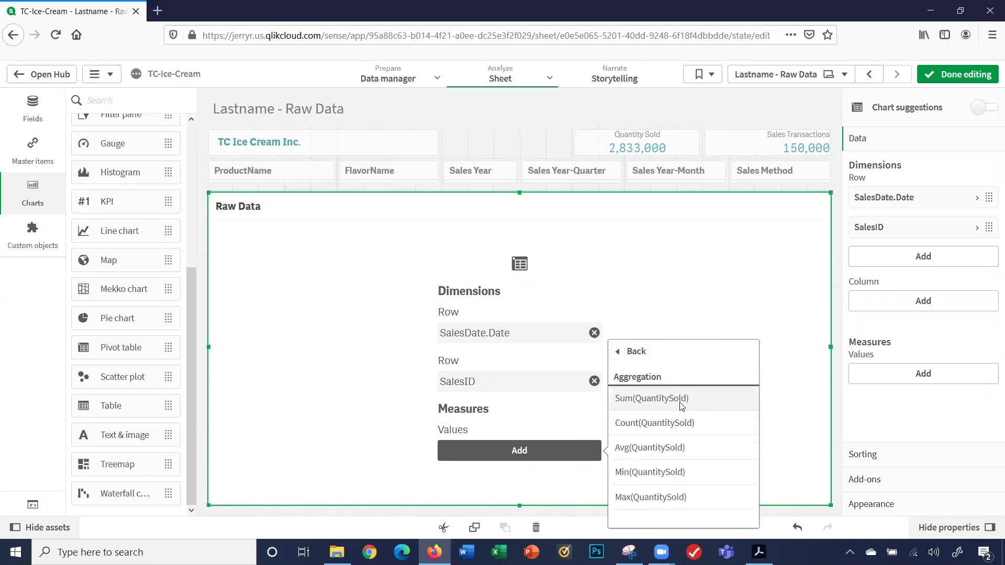
click(682, 406)
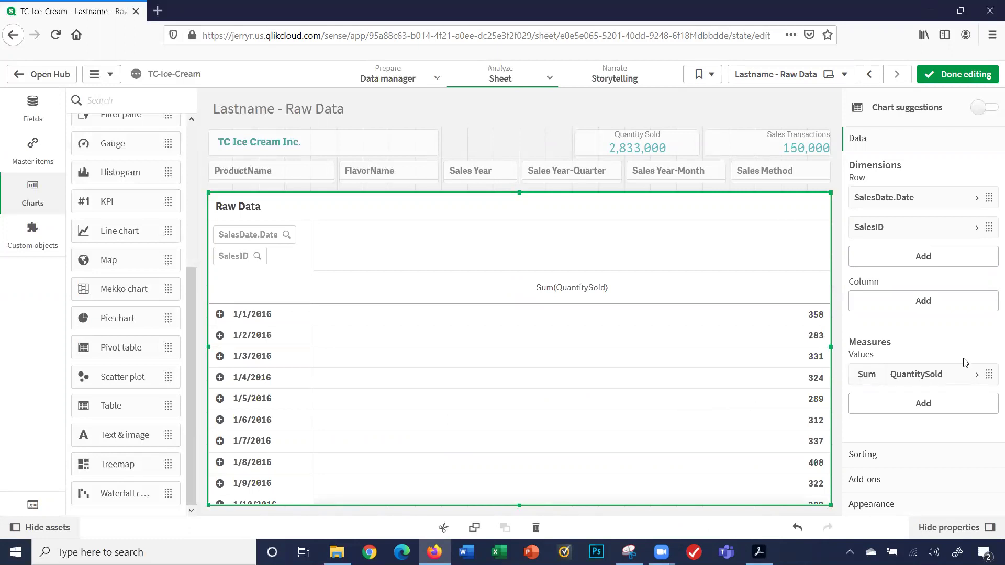
Label the measure 'Quantity Sold'.
click(976, 374)
scroll(951, 352, down, 5)
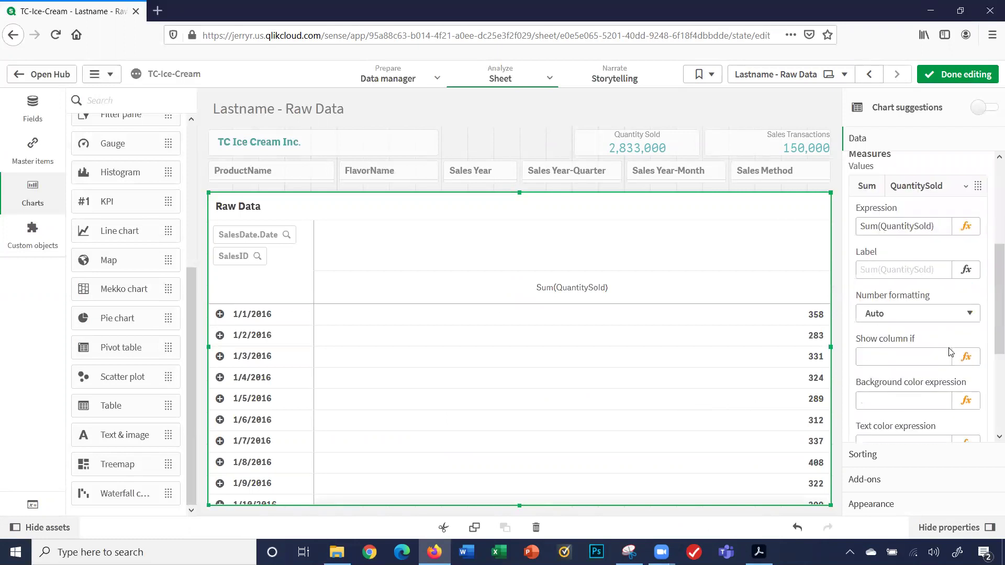
scroll(951, 347, up, 1)
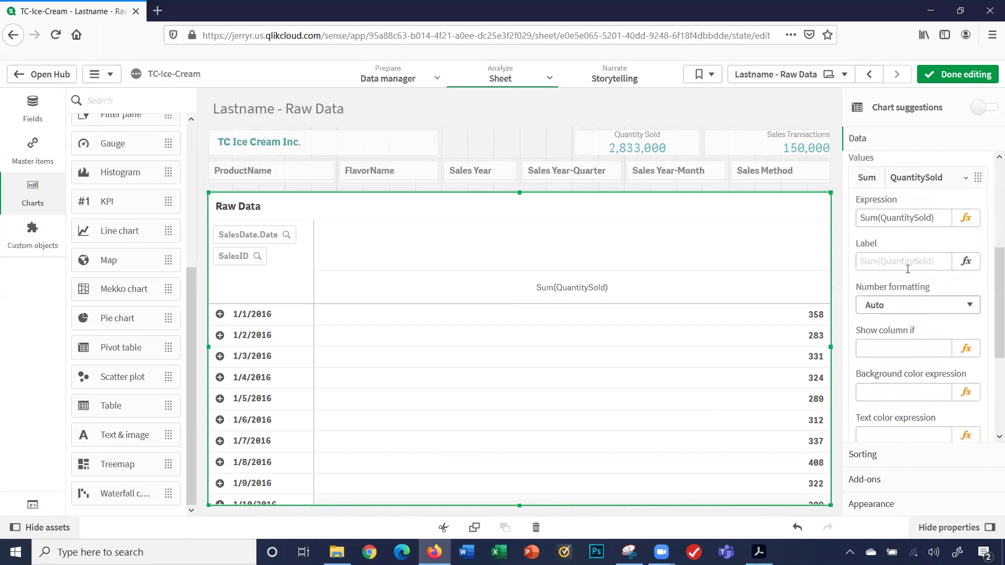
click(907, 261)
text(Quantity Sold)
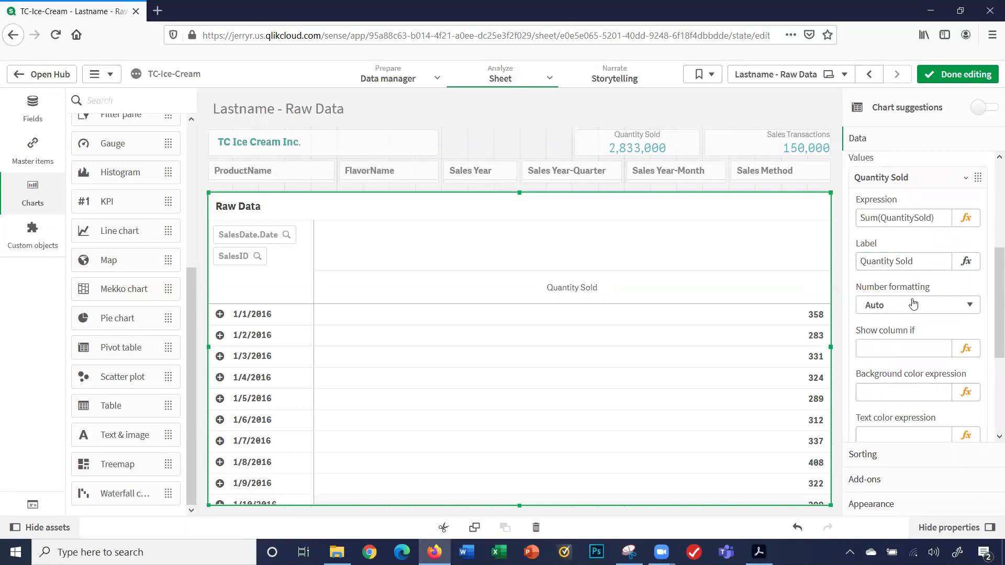
Format the measure as Number with the 1,000 whole-number format.
click(913, 306)
click(899, 339)
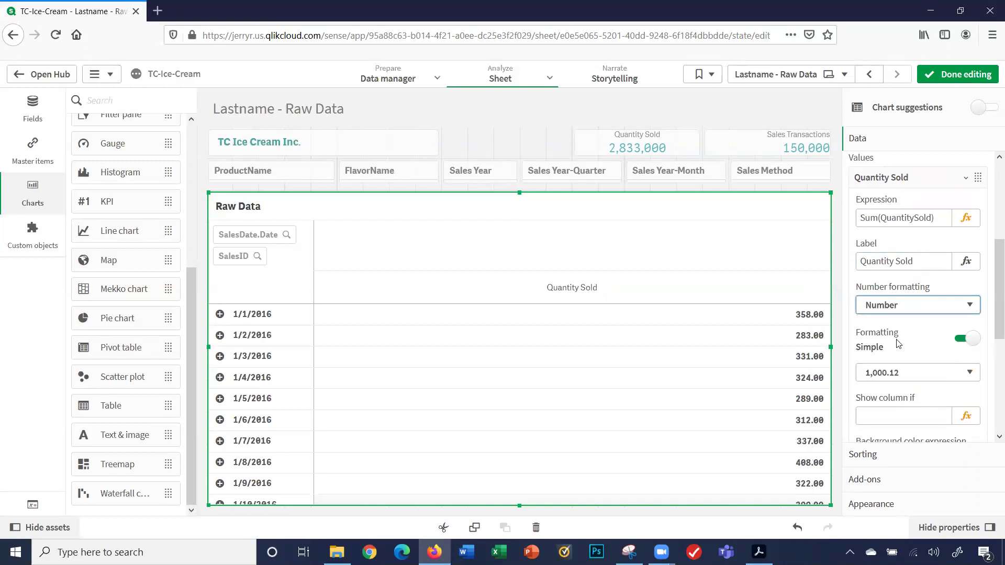
click(897, 372)
click(889, 389)
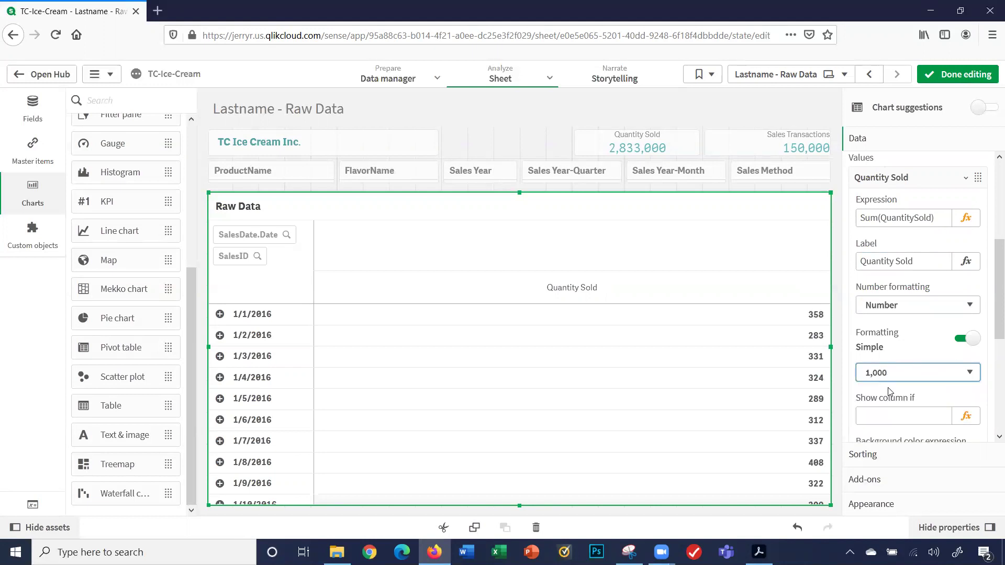
scroll(939, 274, up, 5)
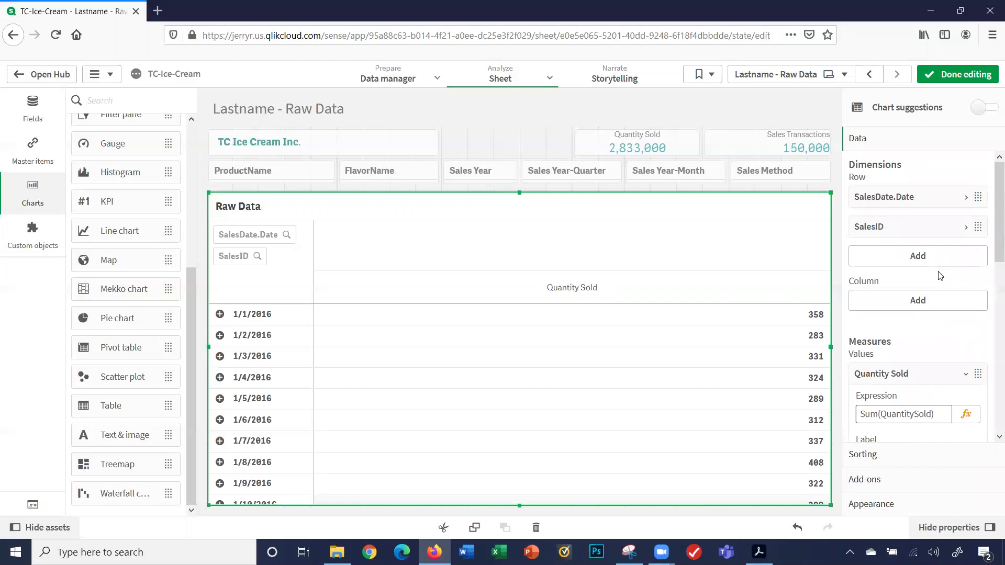
scroll(941, 276, down, 2)
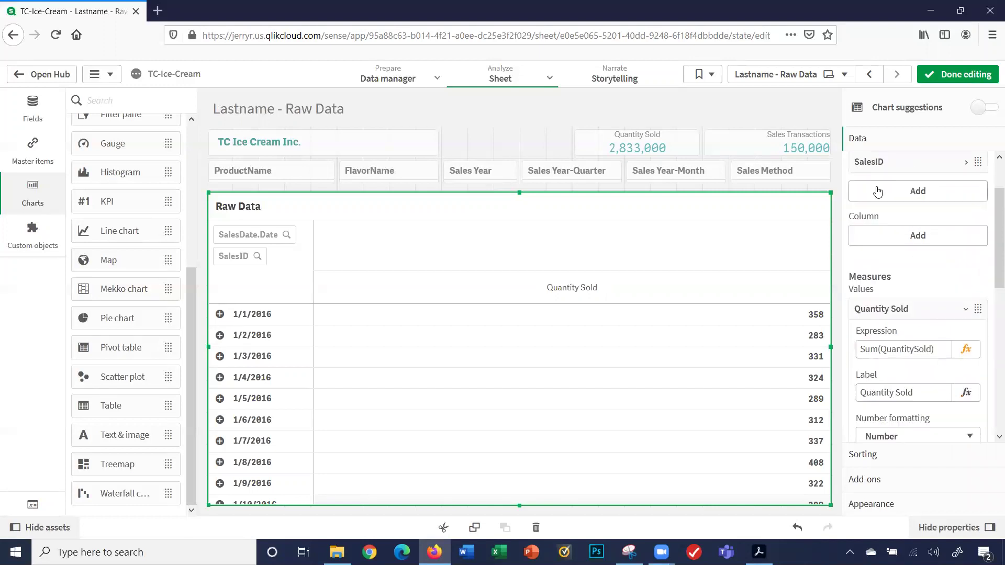
scroll(899, 271, up, 2)
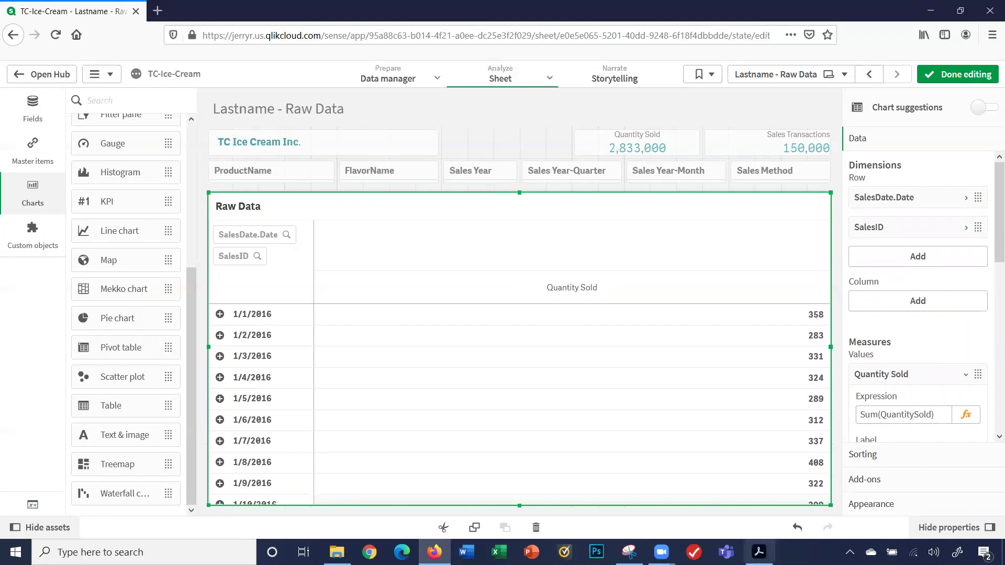
click(759, 552)
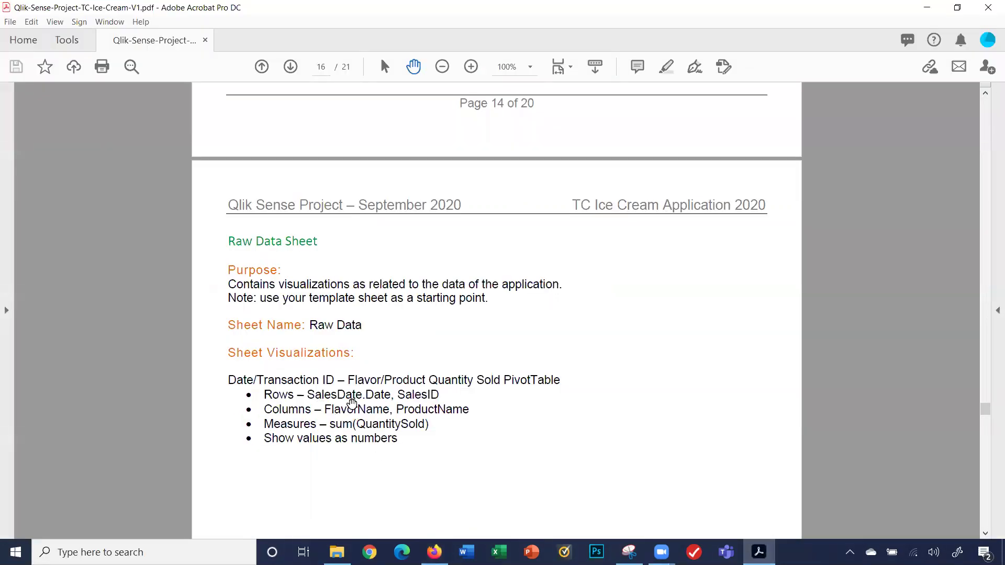
Add FlavorName, then ProductName, as the pivot table's column dimensions.
click(768, 540)
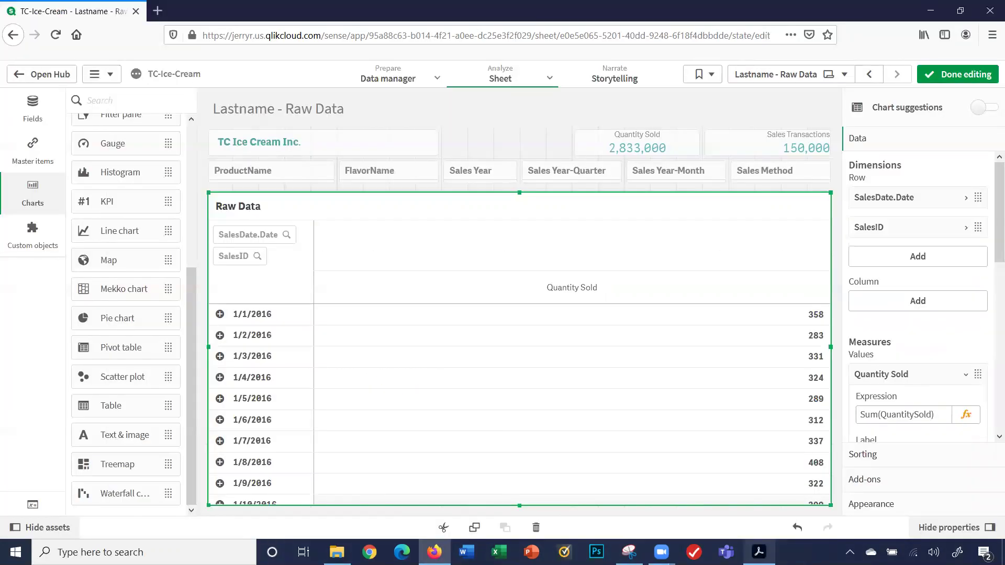
click(910, 301)
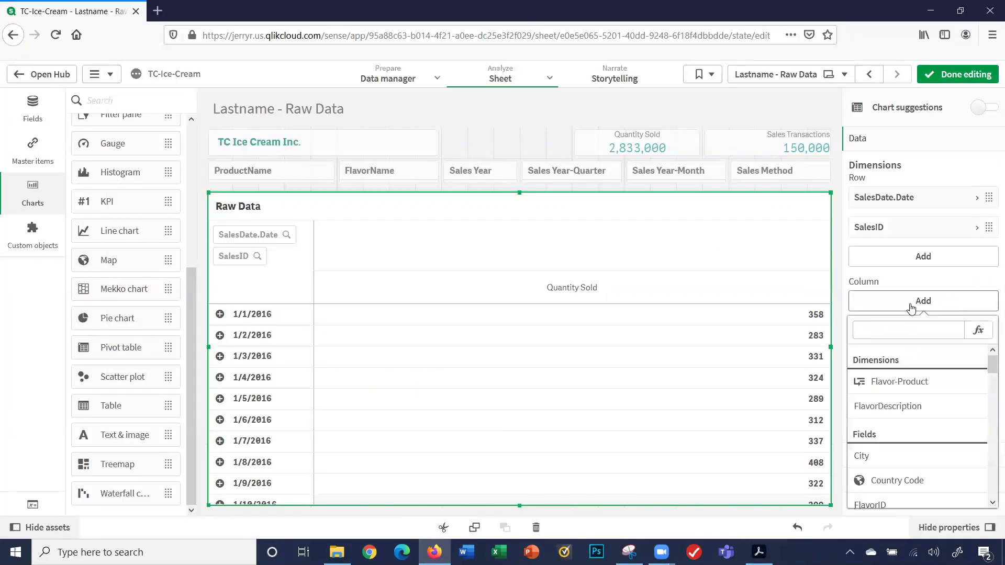
click(880, 329)
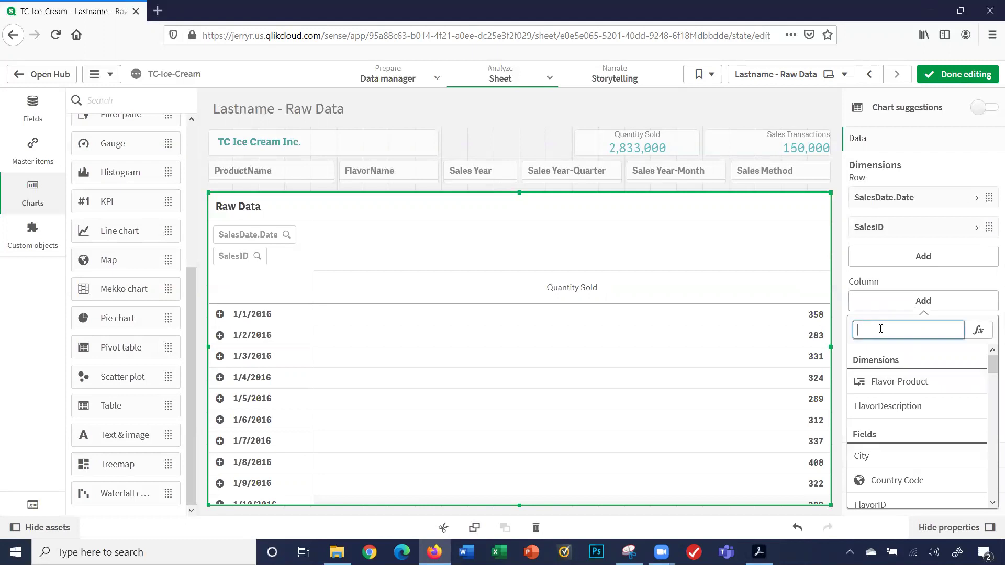
text(fla)
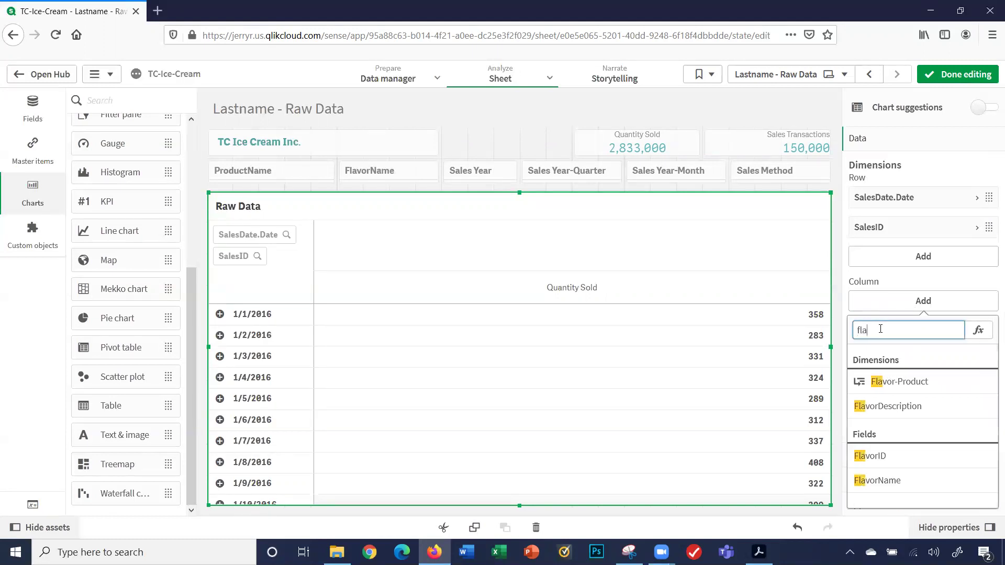
click(883, 481)
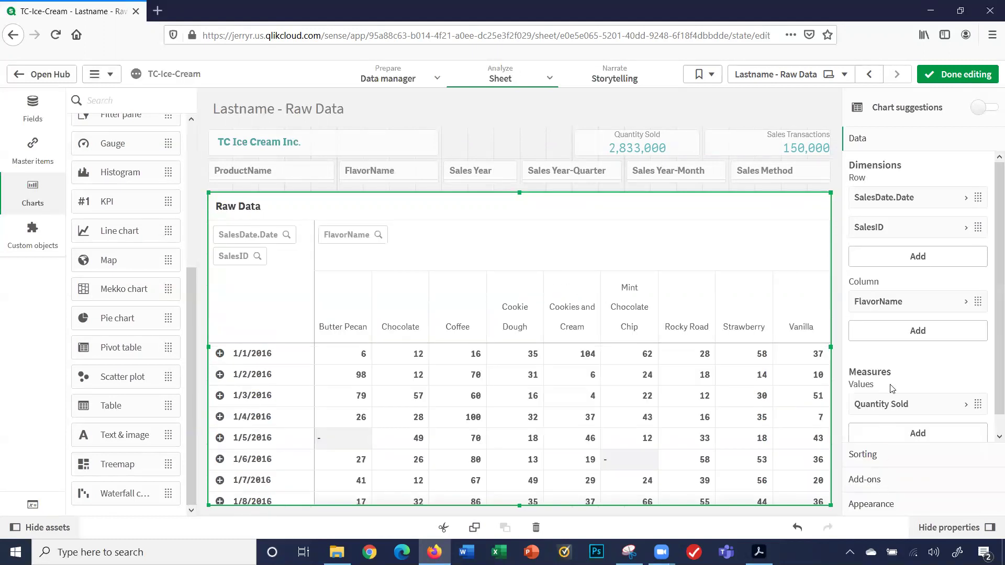
click(895, 339)
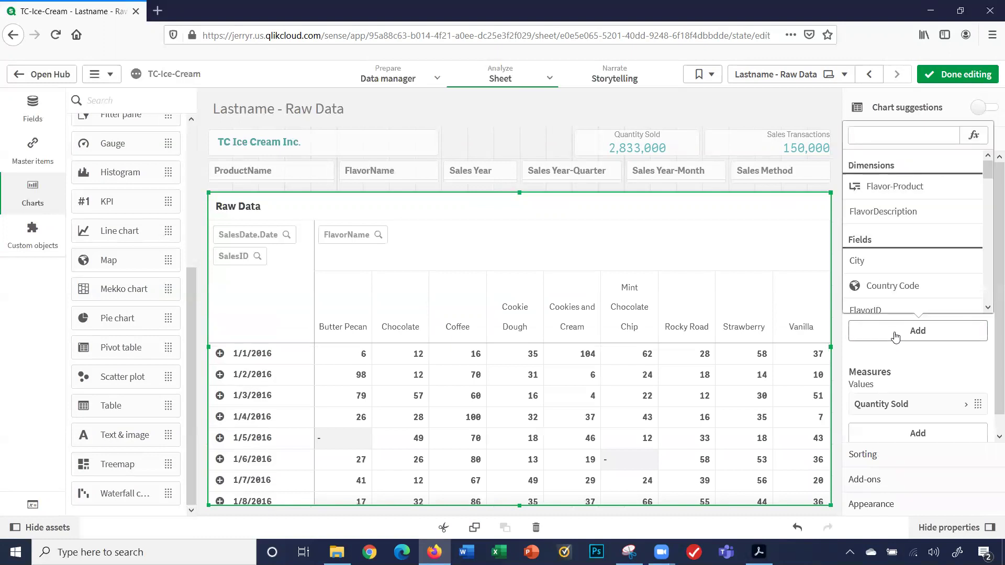
click(862, 138)
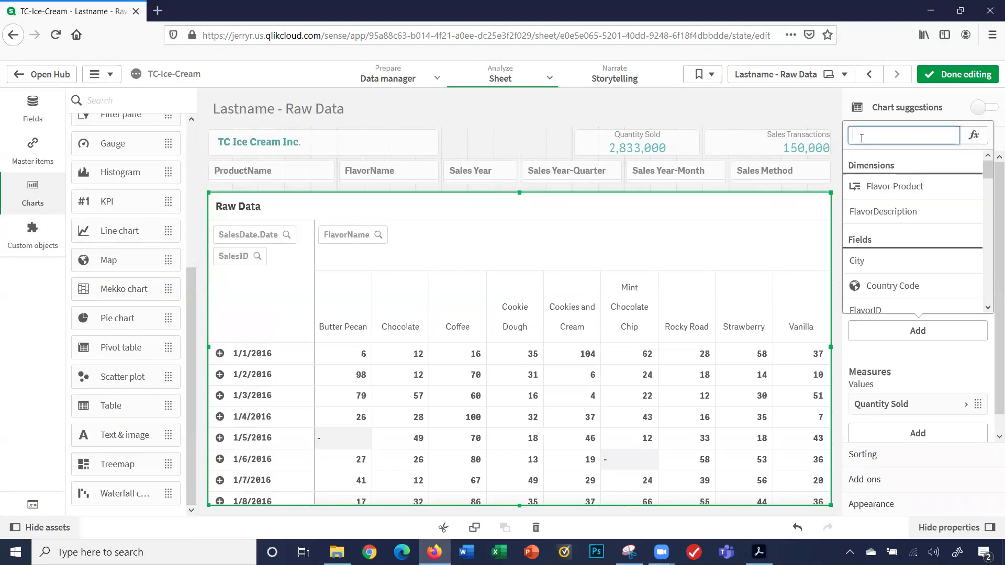
text(prod)
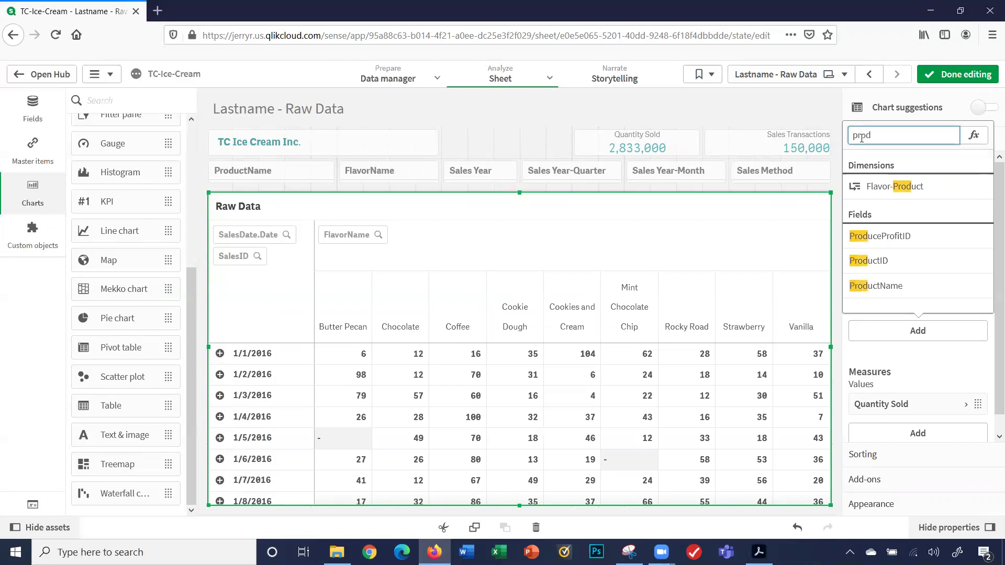
click(884, 287)
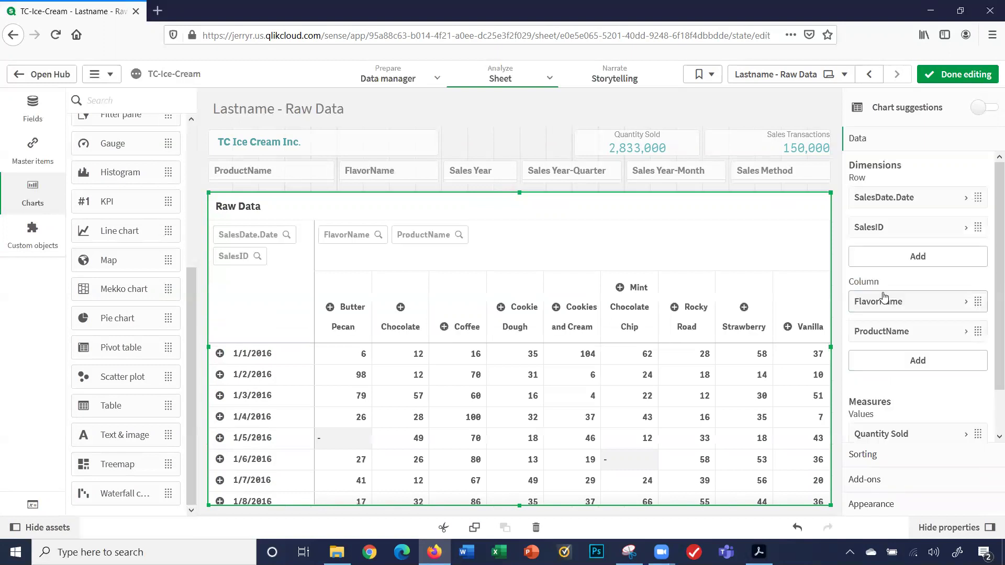
Leave edit mode and select 1/25/2018 in the SalesDate.Date listbox.
click(942, 77)
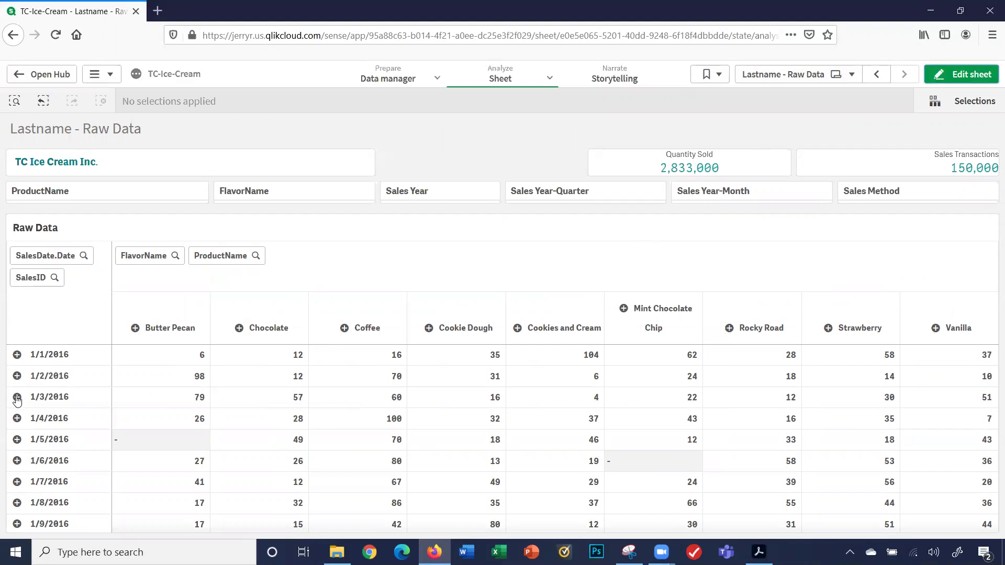
click(81, 257)
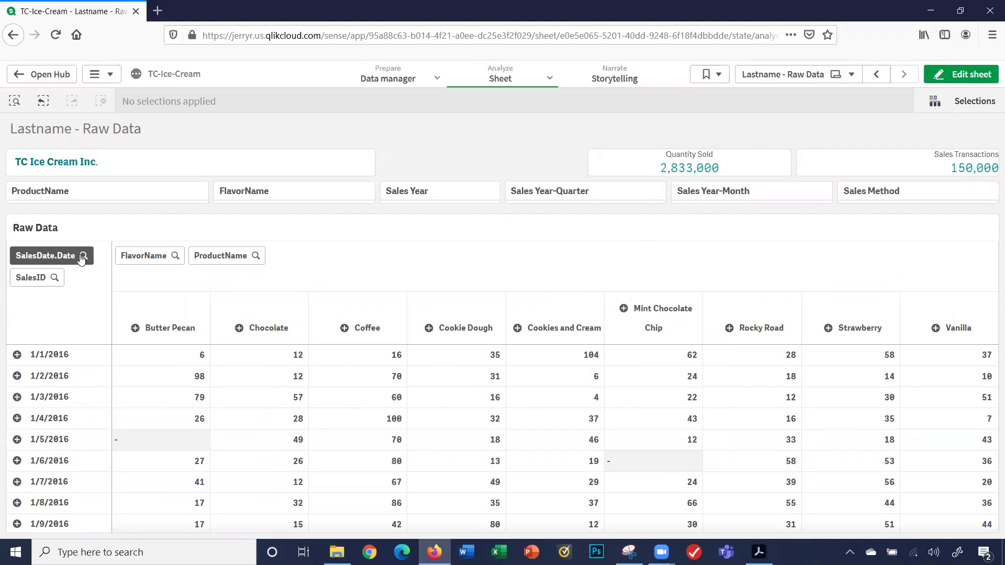
click(68, 312)
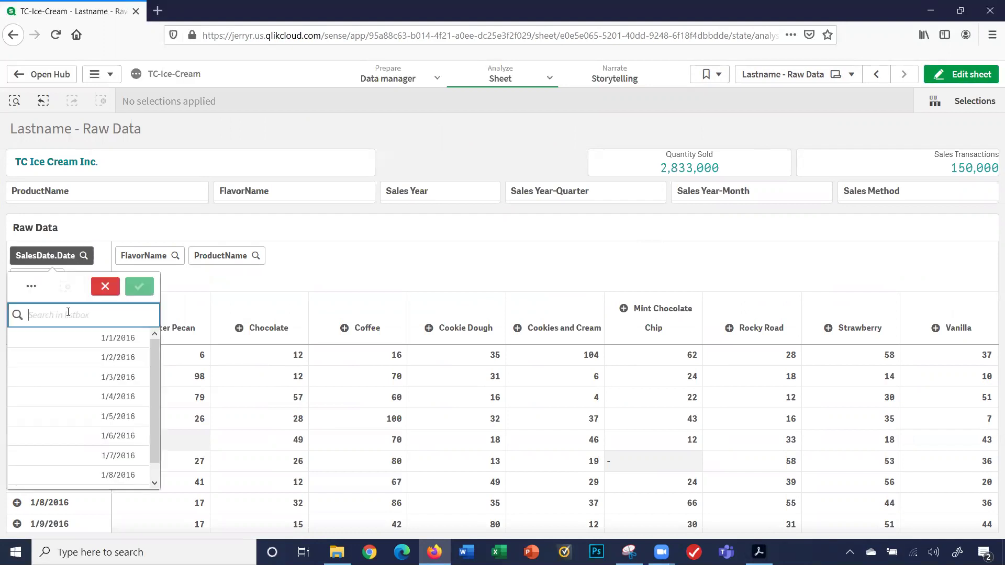
text(1/25/)
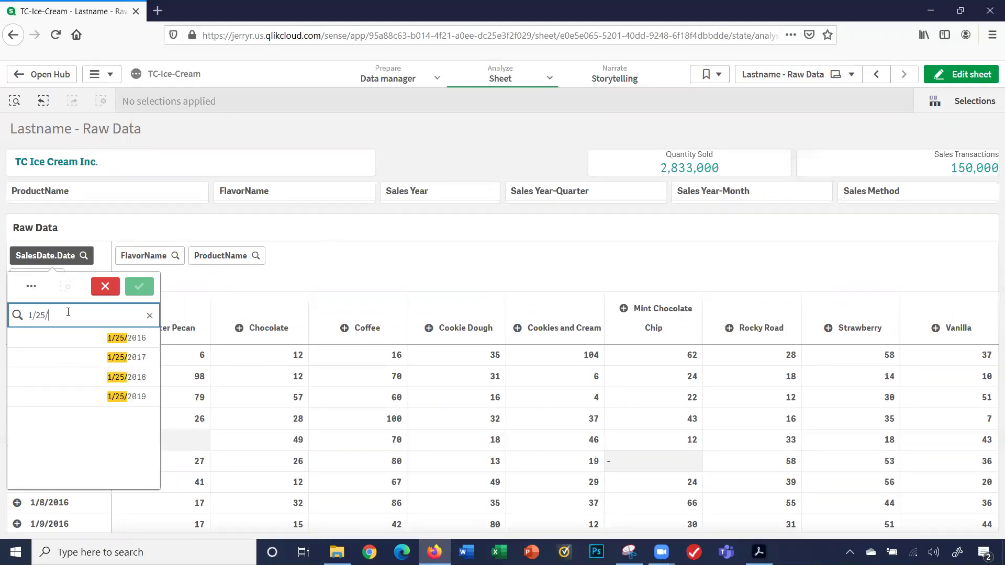
click(124, 377)
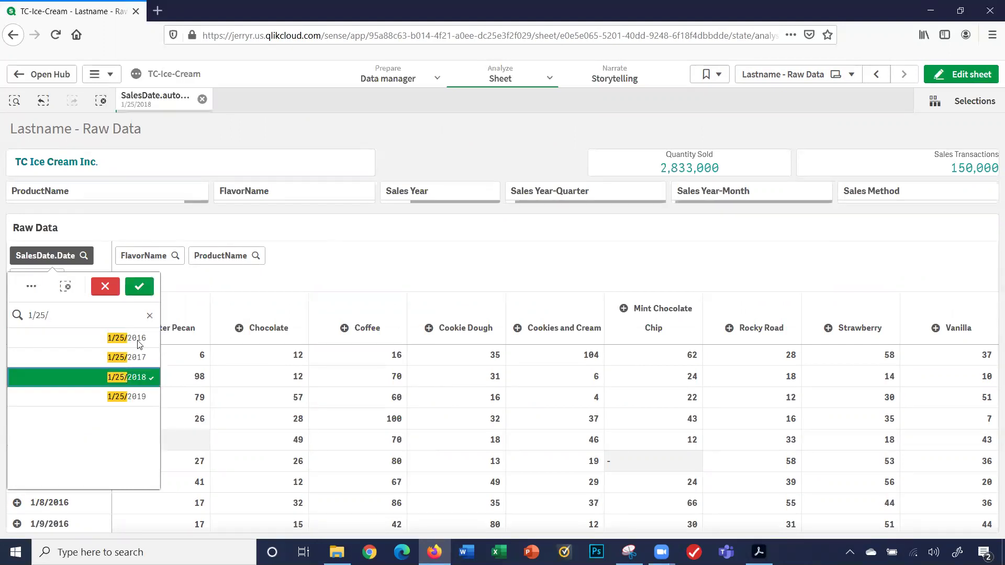
click(140, 287)
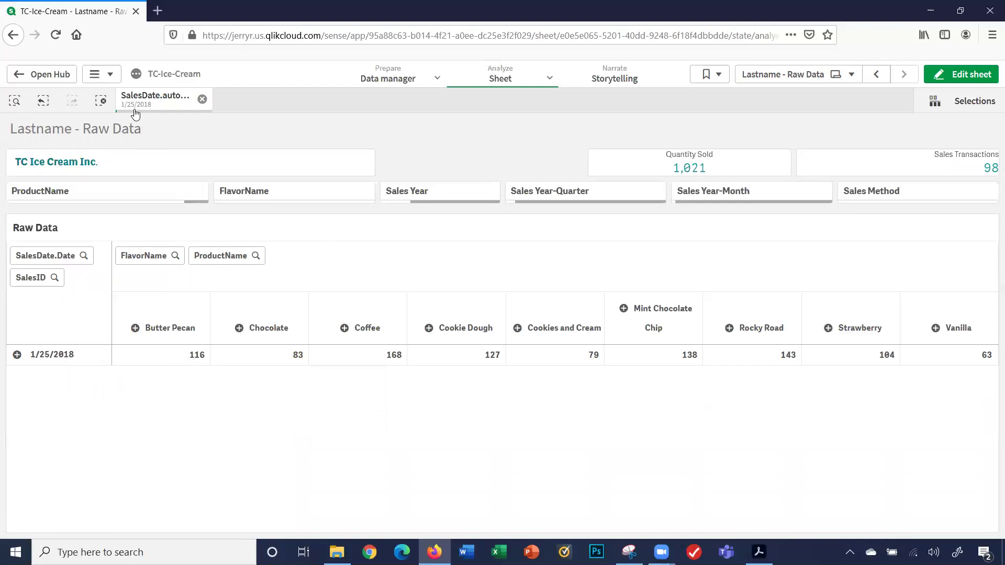
Expand 1/25/2018 and Cookie Dough, then select SalesID 20064178.
click(17, 357)
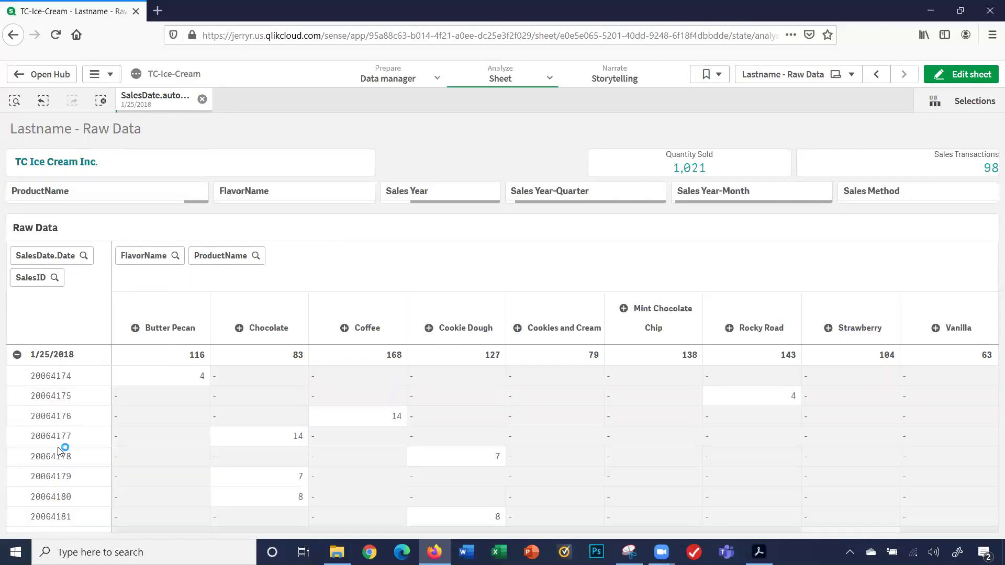
scroll(62, 452, down, 1)
scroll(62, 451, up, 2)
click(429, 329)
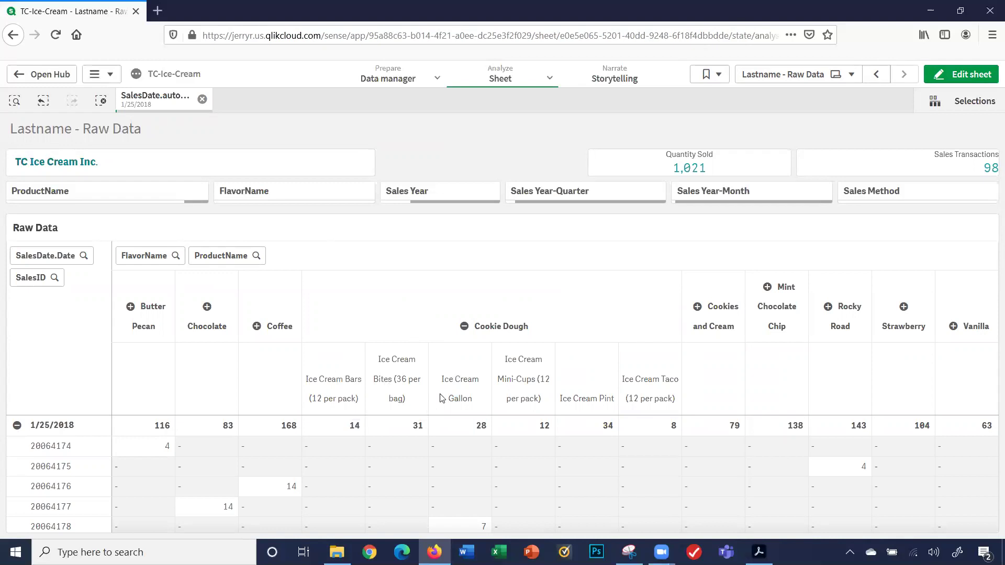
scroll(532, 473, down, 2)
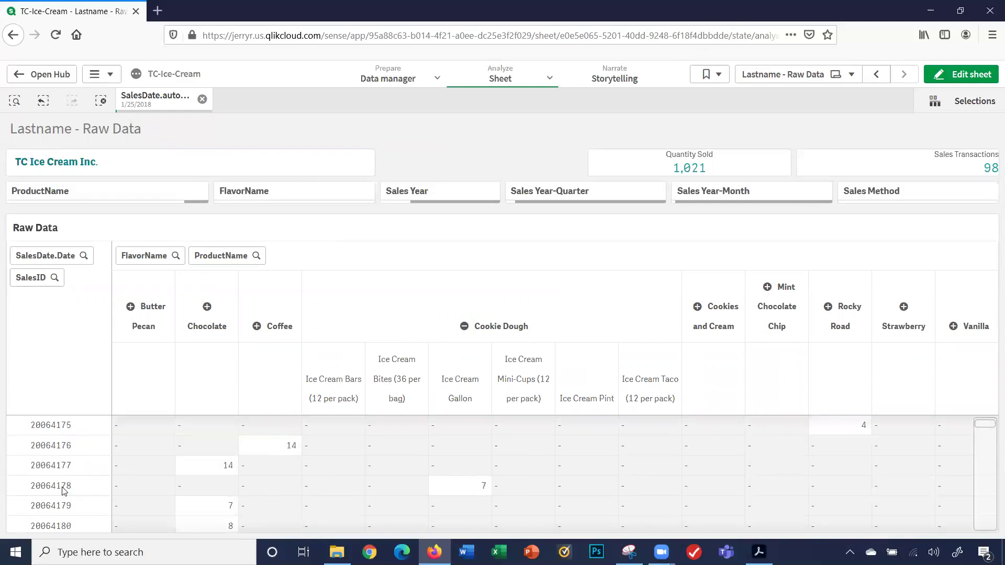
click(63, 487)
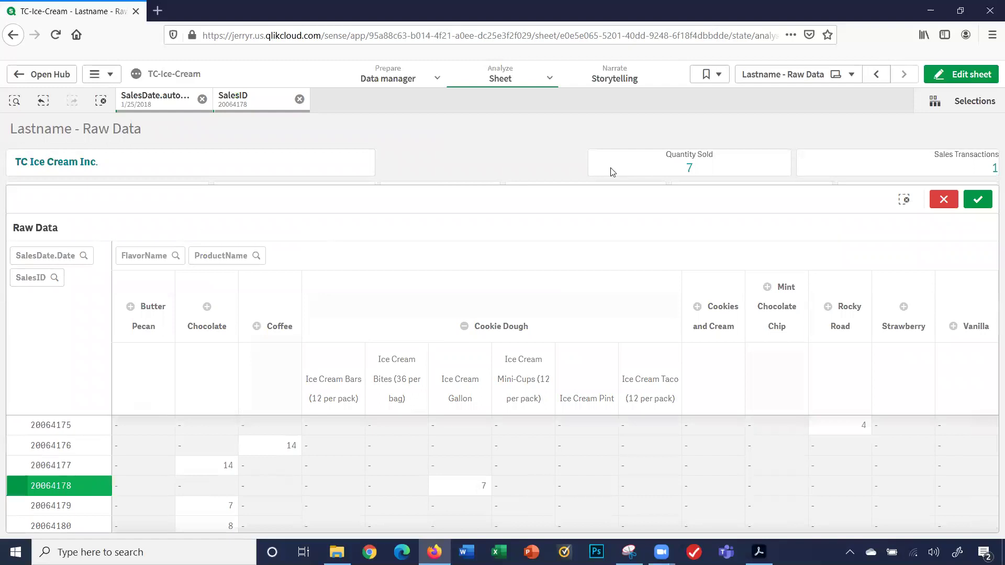
click(969, 203)
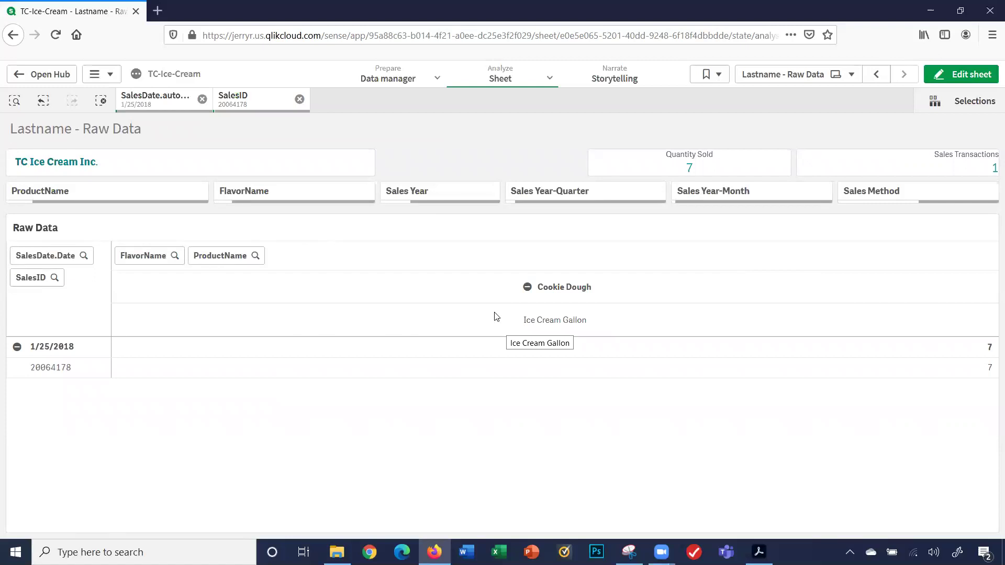
Clear all selections, collapse Cookie Dough, expand Strawberry, and select the date 1/2/2016.
click(100, 98)
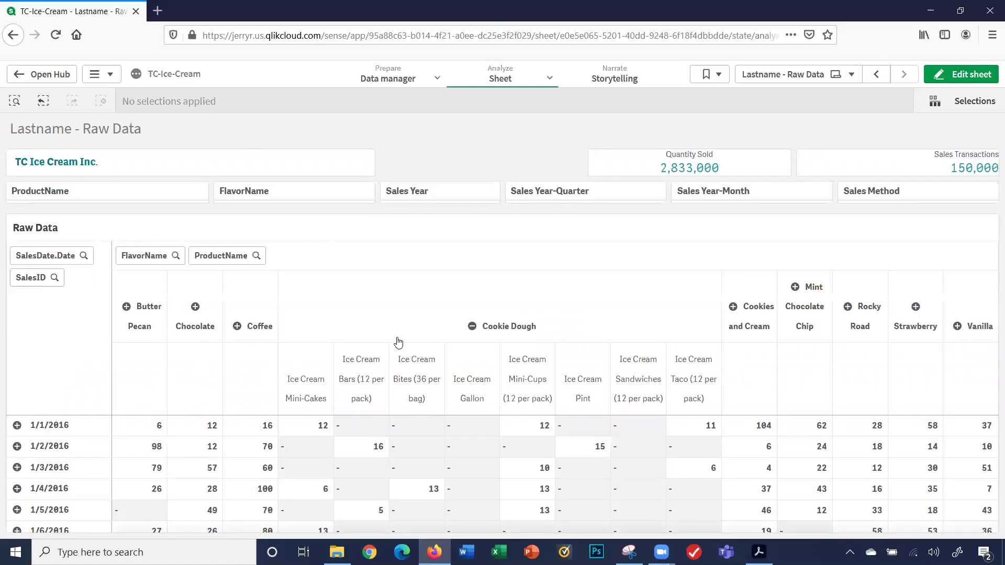
click(472, 327)
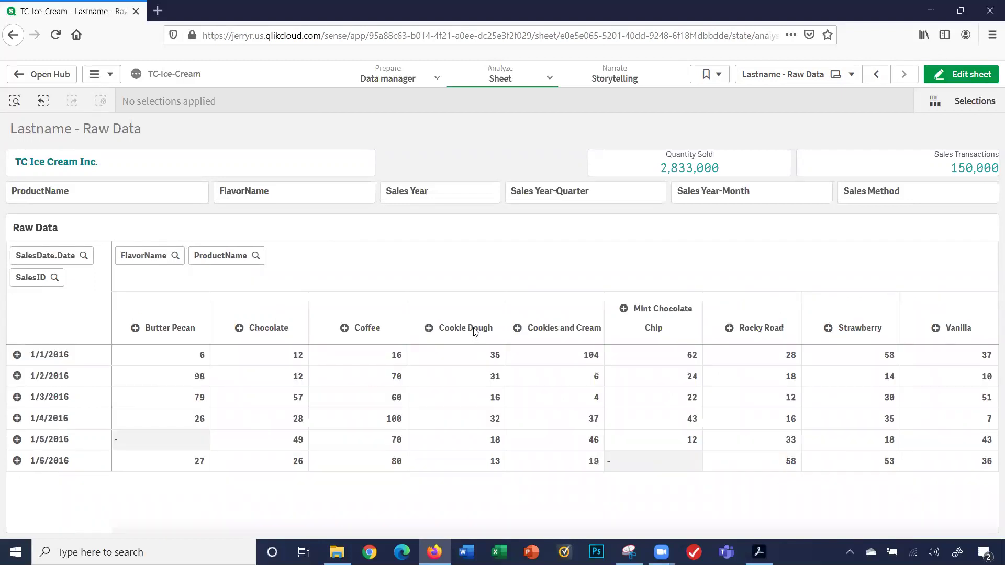
click(829, 329)
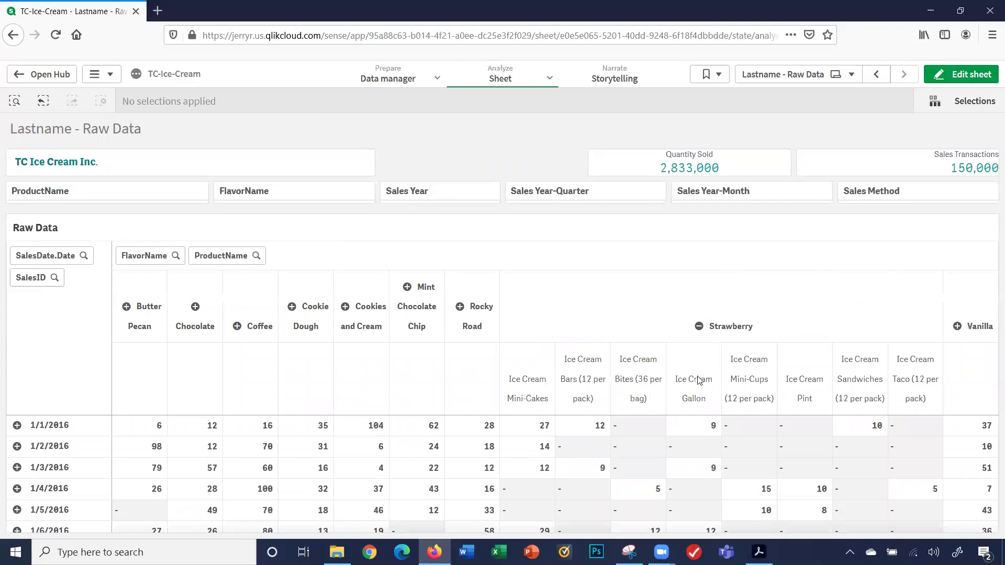
click(66, 446)
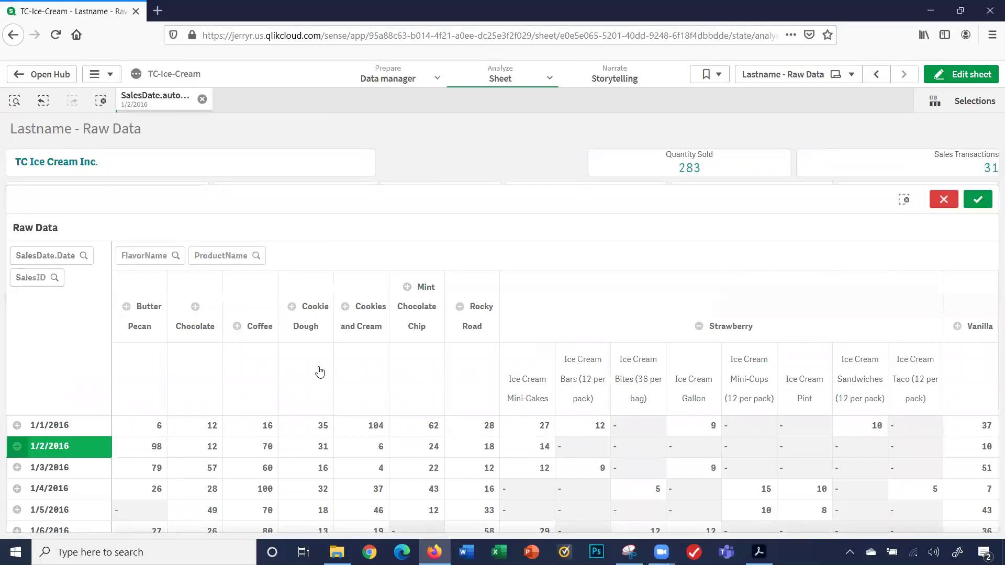
click(977, 201)
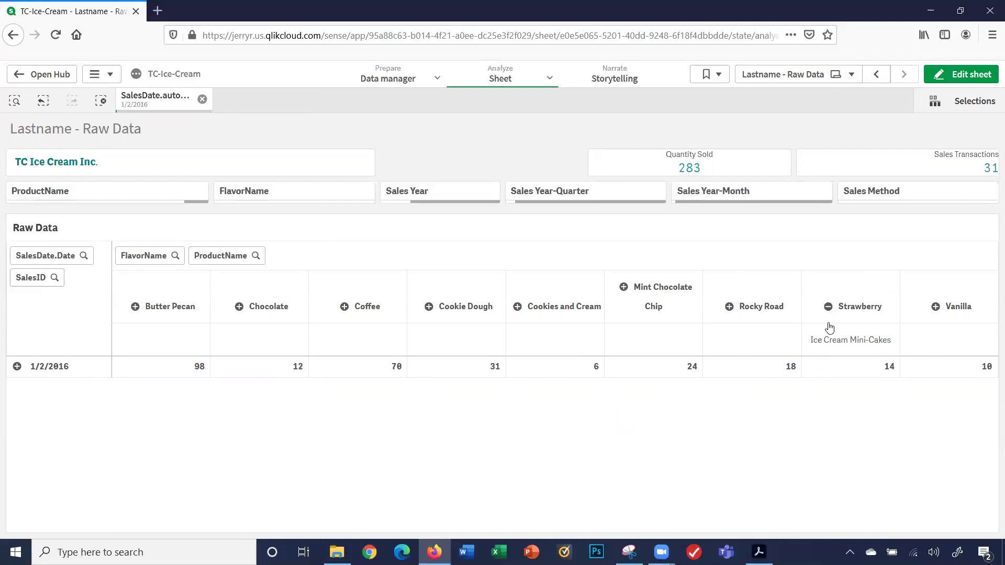
Collapse Strawberry and filter Cookie Dough to Ice Cream Pint, then expand Mint Chocolate Chip's products.
click(828, 306)
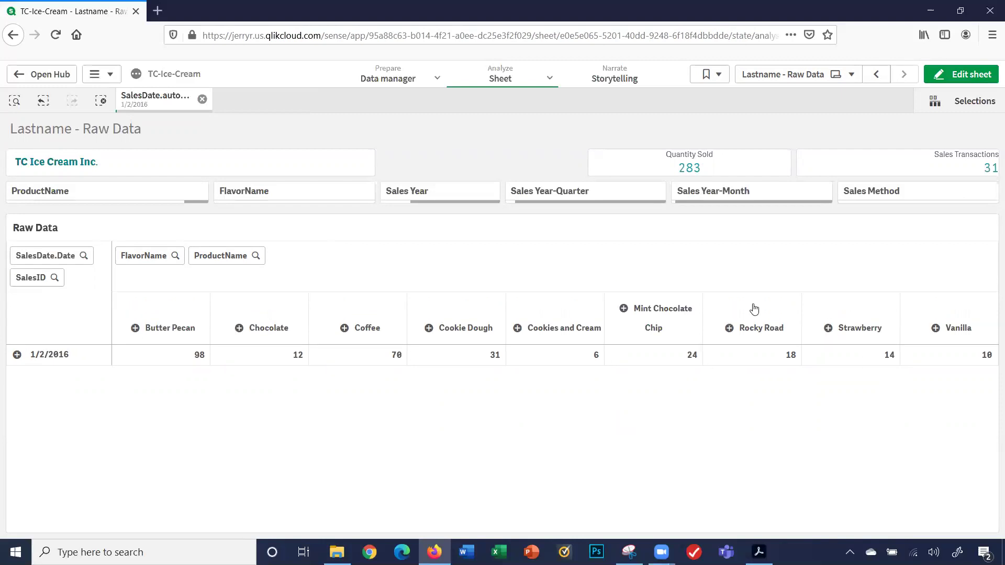
click(428, 328)
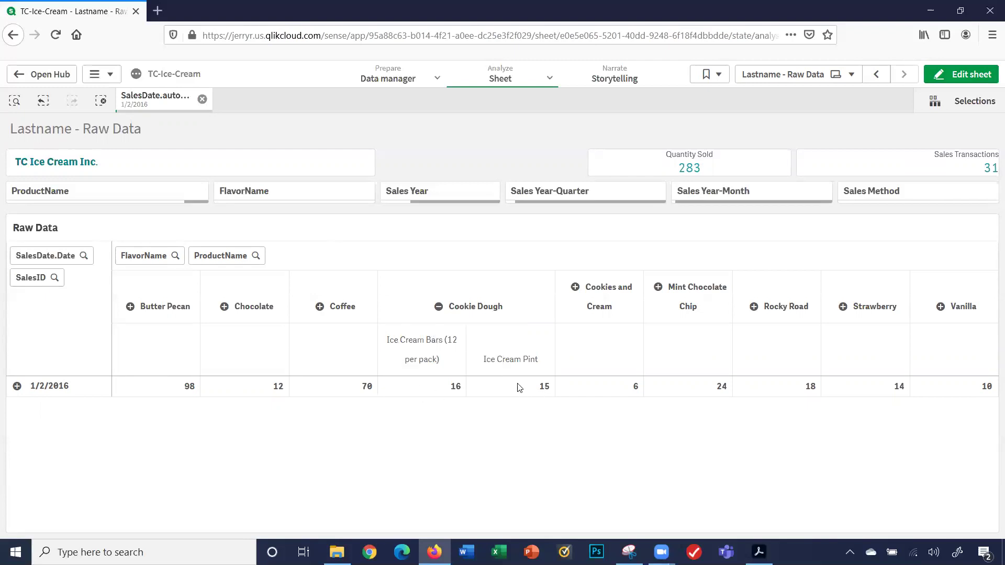
click(512, 367)
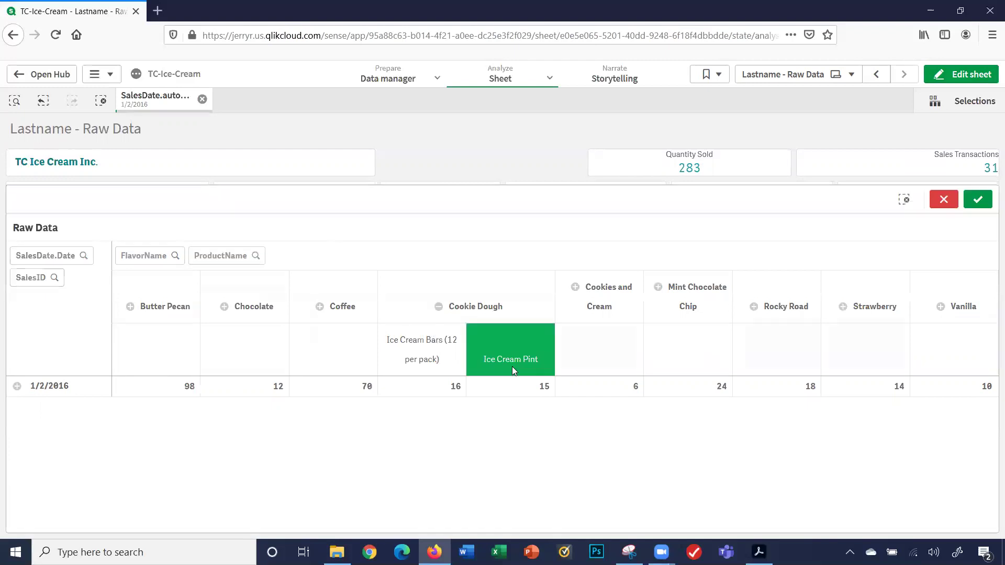
click(977, 206)
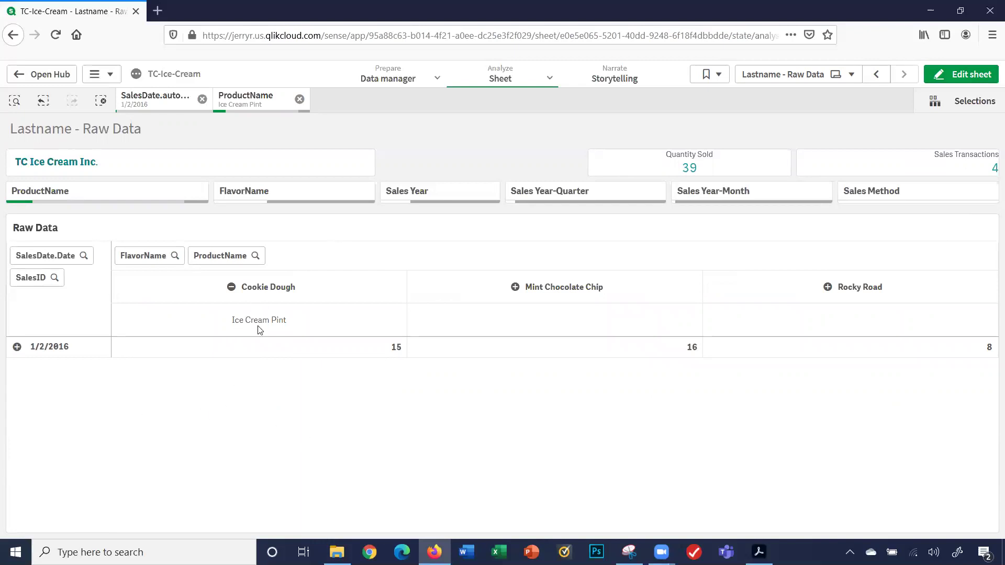
click(516, 287)
Expand Rocky Road and the 1/2/2016 row to show its four sales IDs, then clear all selections.
click(828, 288)
click(17, 347)
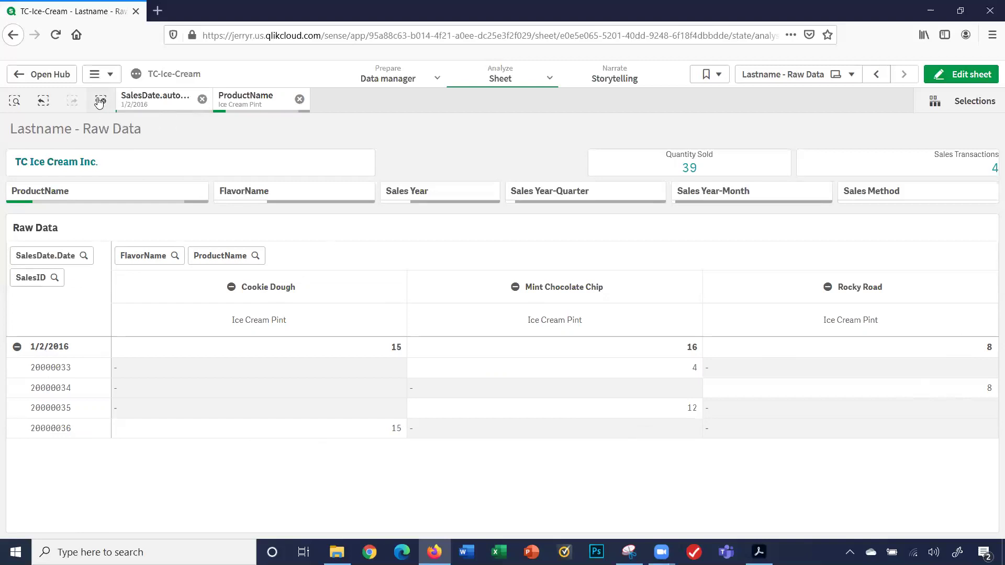
click(99, 101)
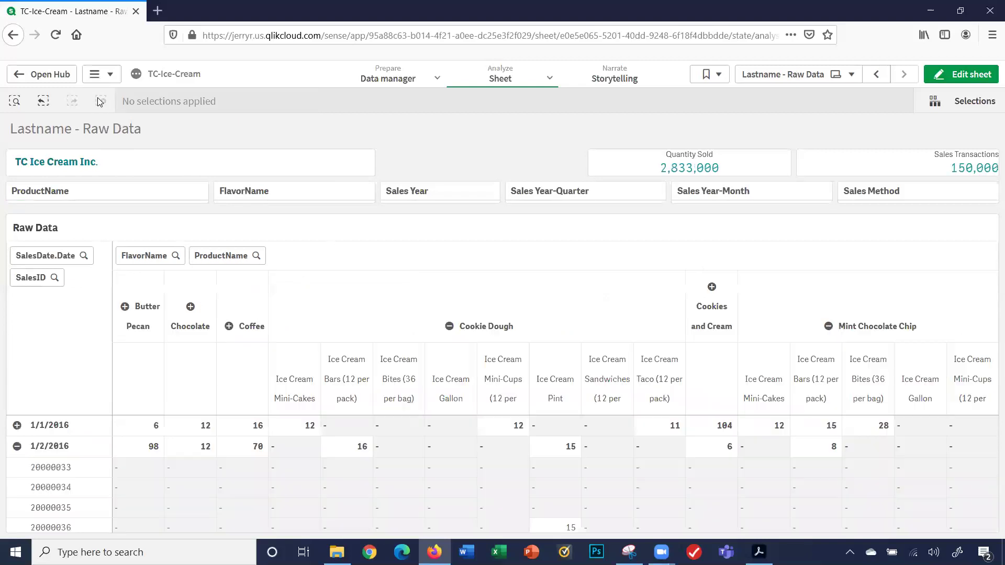